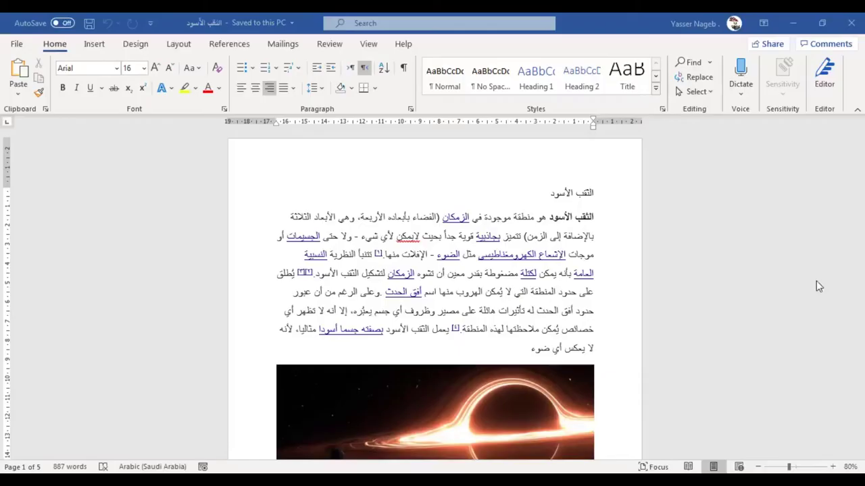
# Step: Select the black-hole image and start a Figure 1 caption with the Figure label and its title
pyautogui.moveTo(860, 143); pyautogui.dragTo(860, 176)
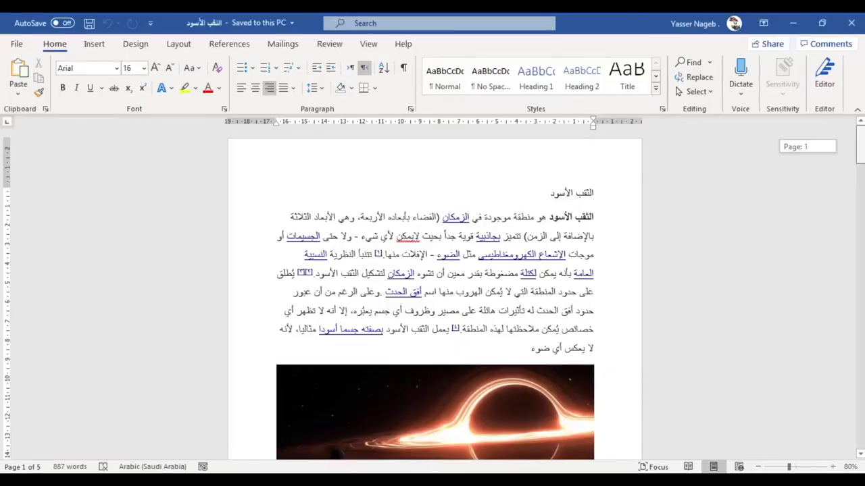
pyautogui.click(588, 233)
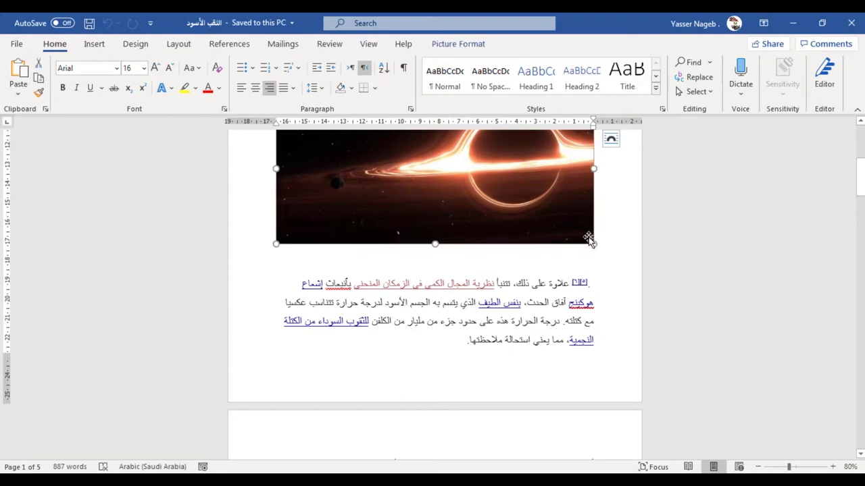
pyautogui.click(215, 46)
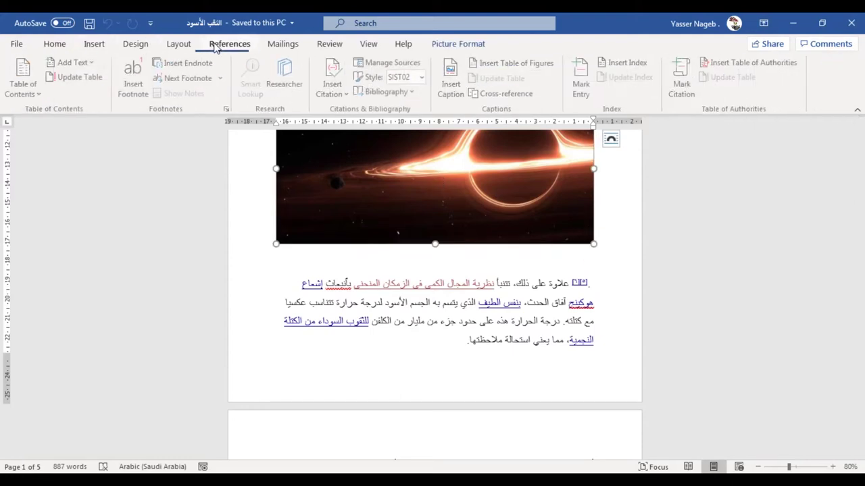
pyautogui.click(453, 76)
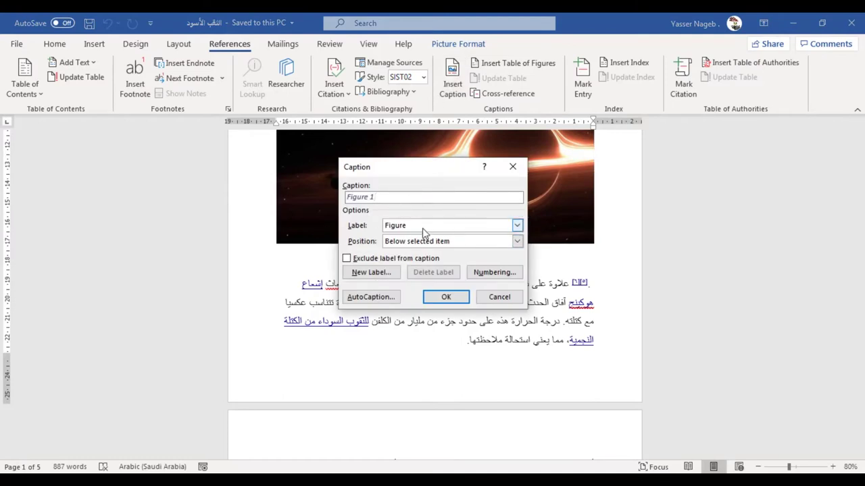
pyautogui.click(442, 227)
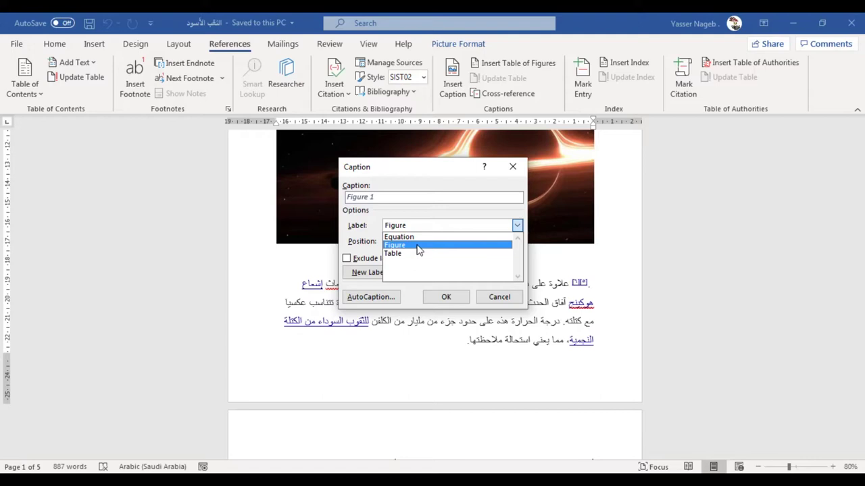
pyautogui.click(418, 245)
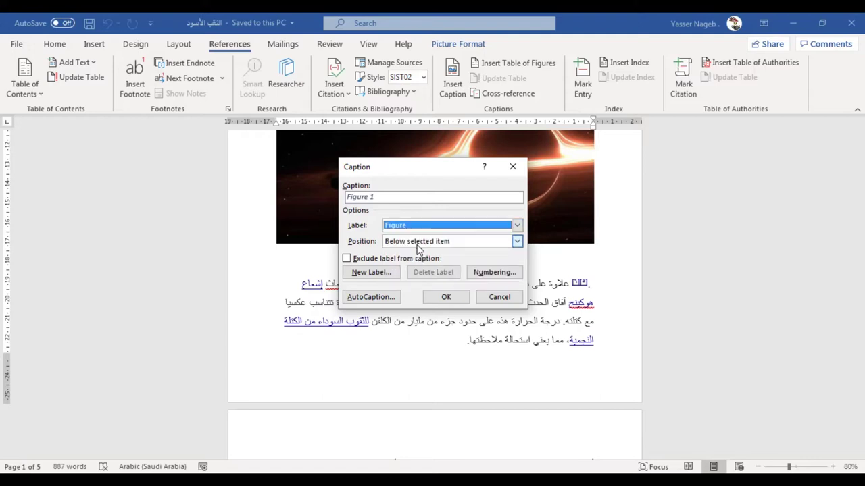
pyautogui.click(405, 197)
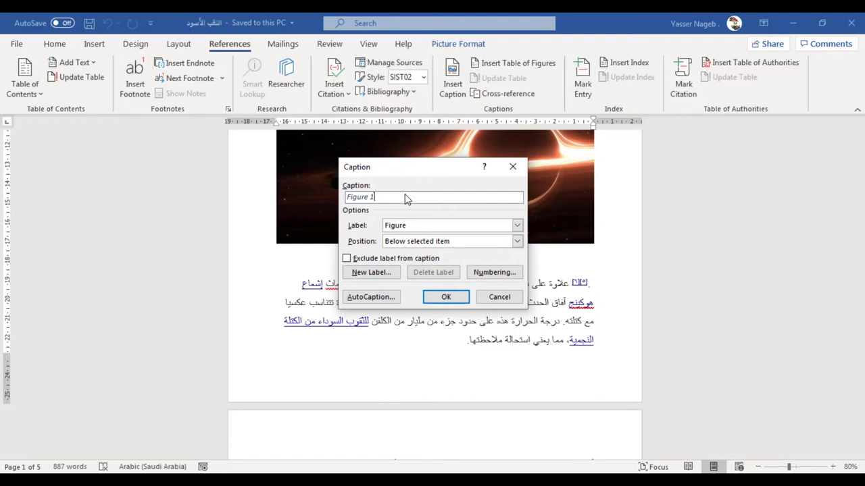
pyautogui.write(':')
# Step: Set the caption position to Below selected item, keeping the Figure label
pyautogui.click(455, 241)
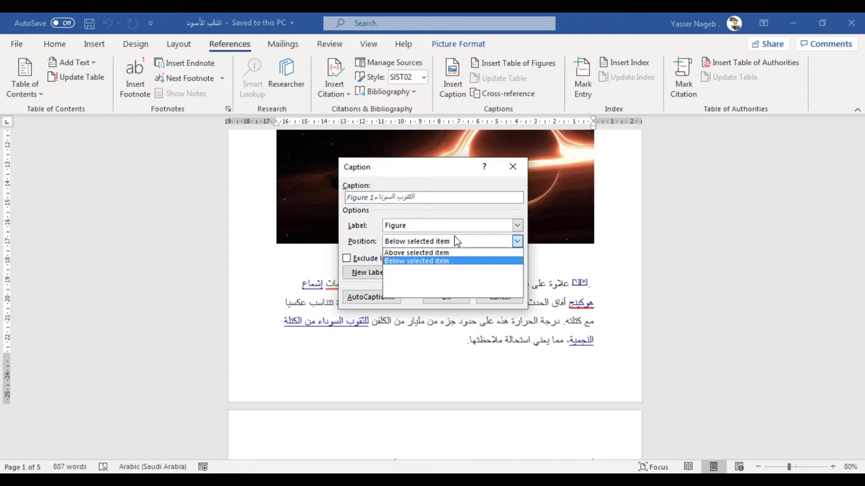
pyautogui.click(418, 168)
pyautogui.moveTo(419, 175); pyautogui.dragTo(653, 184)
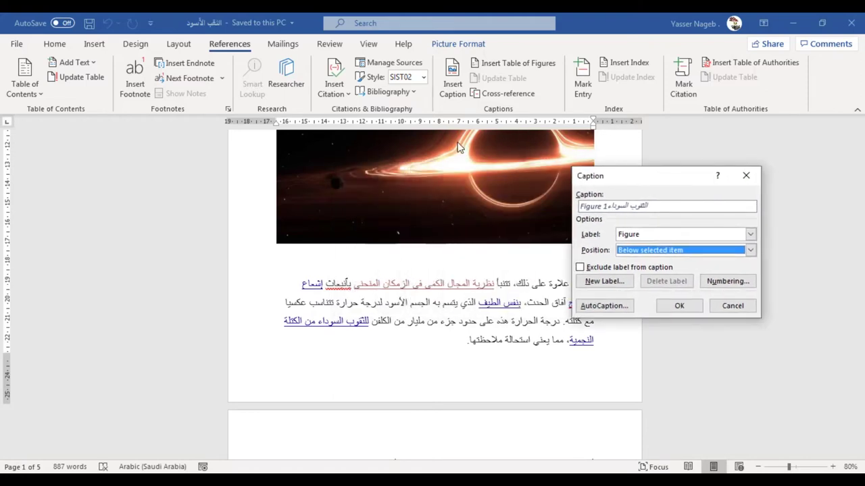
pyautogui.click(656, 254)
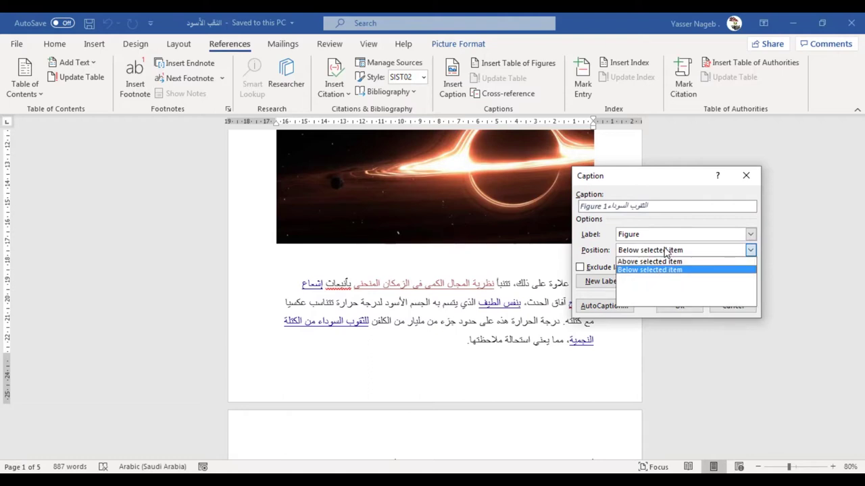
pyautogui.click(662, 270)
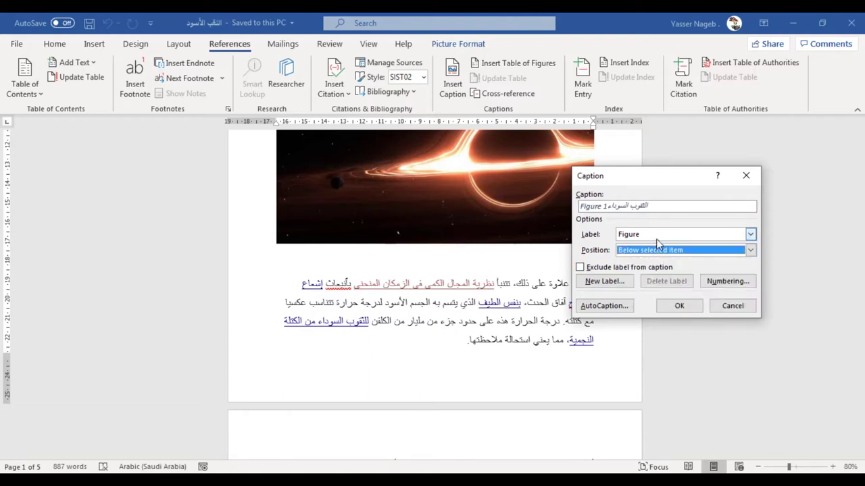
pyautogui.click(679, 233)
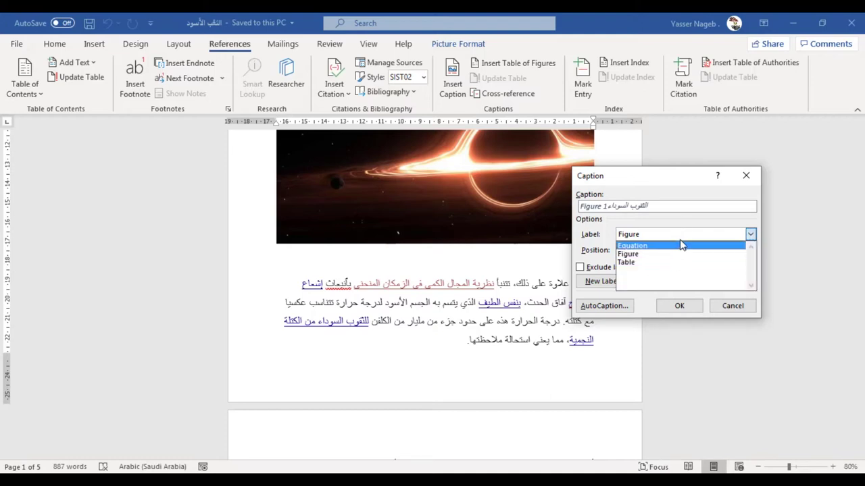
pyautogui.click(589, 234)
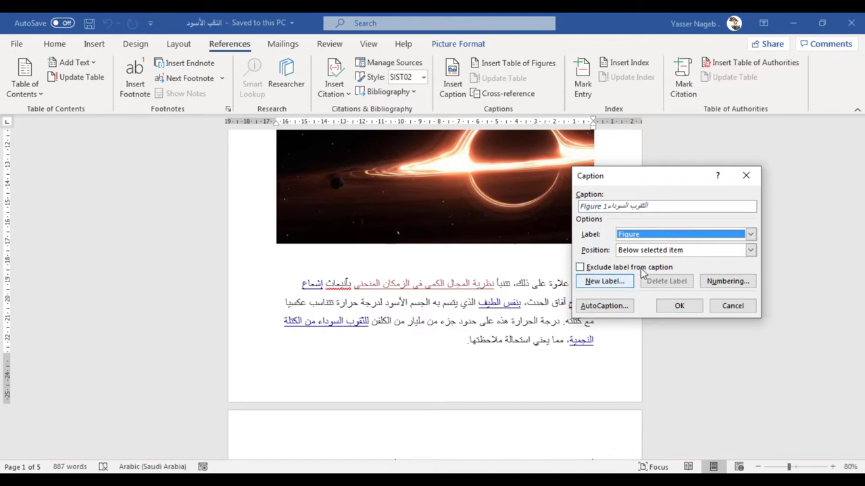
# Step: Insert the Figure 1 caption below the image, then delete it and restore it with Ctrl+Z
pyautogui.click(688, 308)
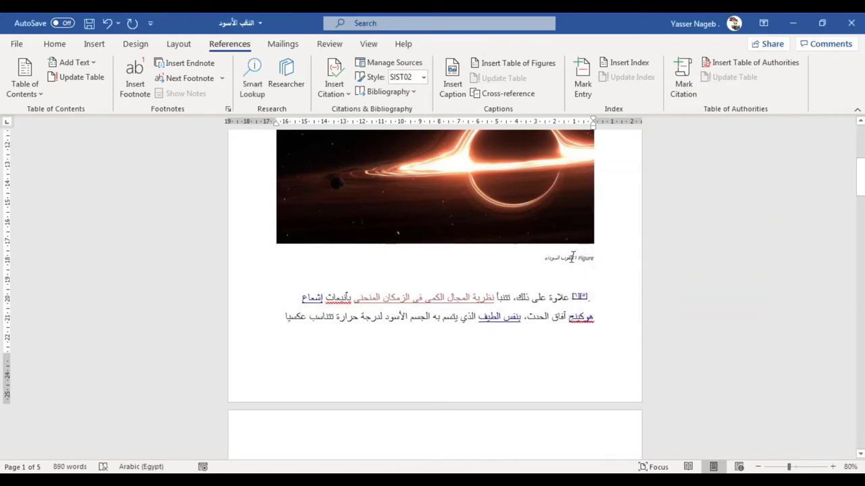
pyautogui.moveTo(592, 259); pyautogui.dragTo(541, 259)
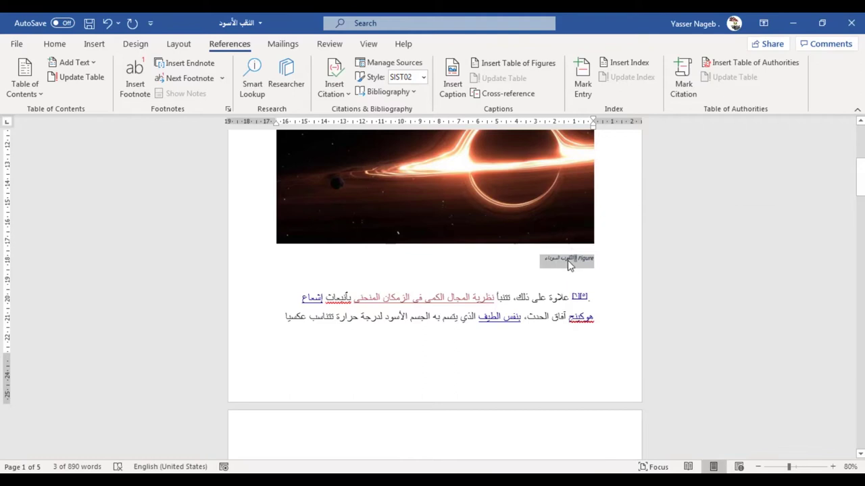
pyautogui.click(567, 258)
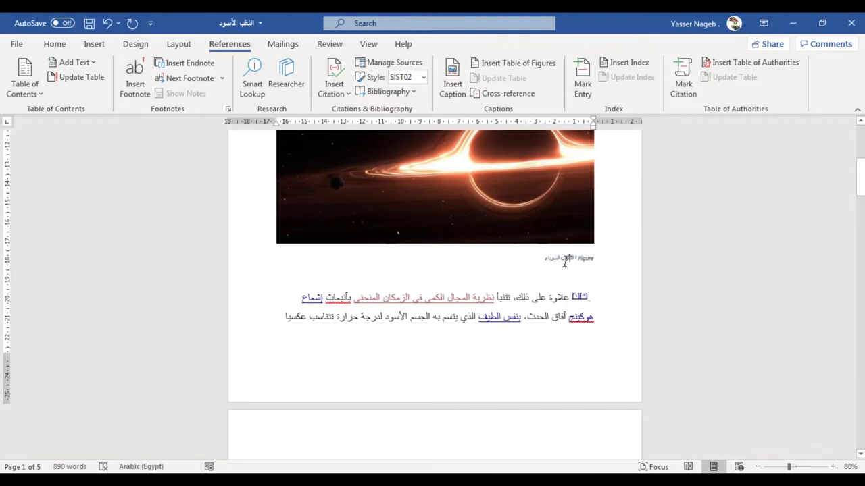
pyautogui.tripleClick(567, 264)
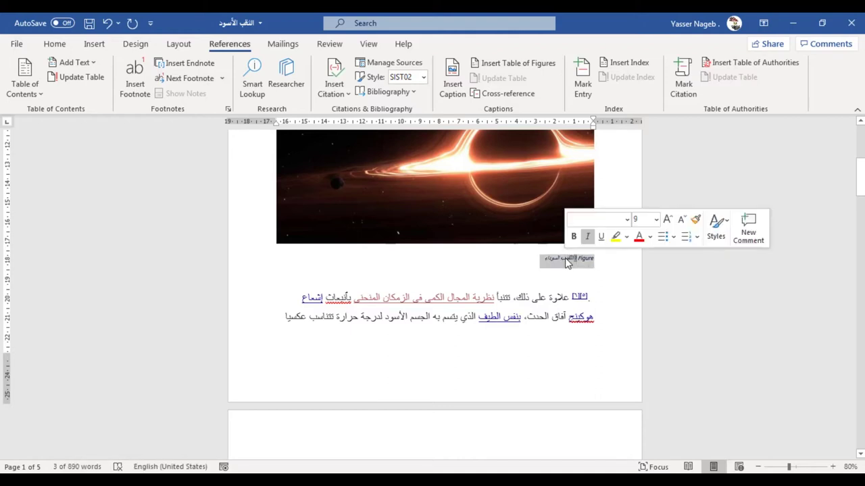
pyautogui.press('Delete')
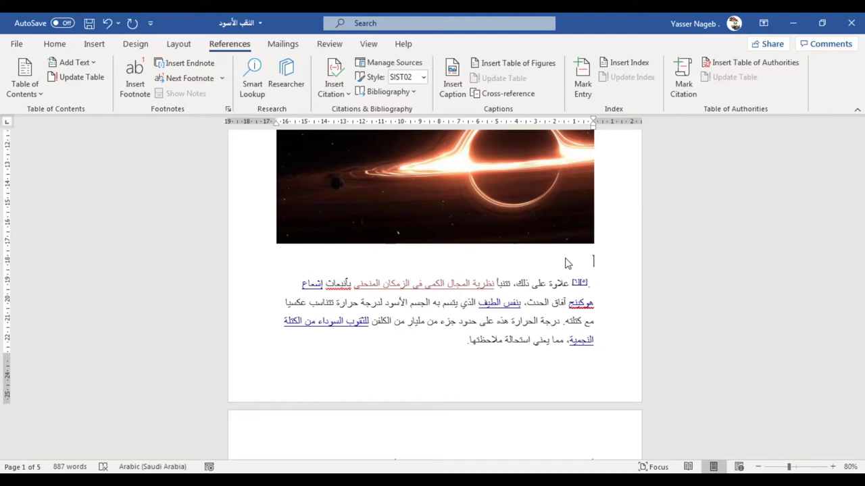
pyautogui.hotkey('ctrl', 'z')
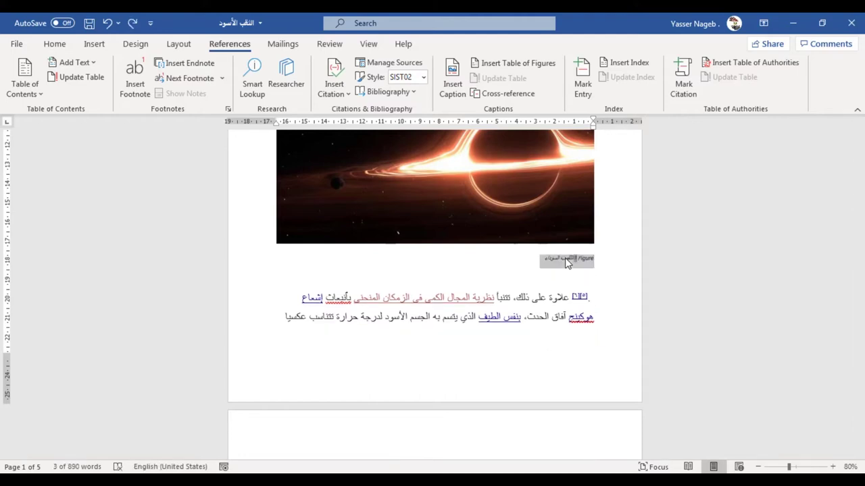
# Step: Enlarge the caption text from 9 to 18 pt with Grow Font
pyautogui.click(54, 43)
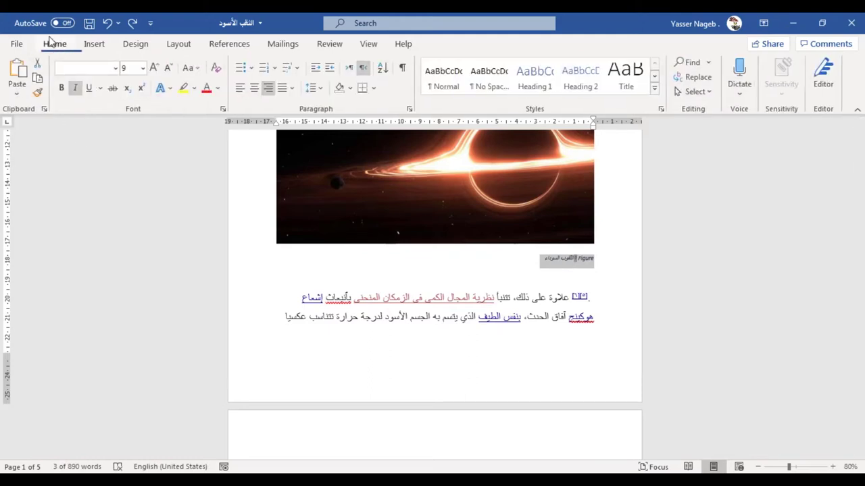
pyautogui.click(157, 69)
pyautogui.click(156, 69)
pyautogui.click(157, 69)
pyautogui.click(158, 70)
pyautogui.click(159, 70)
pyautogui.click(159, 70)
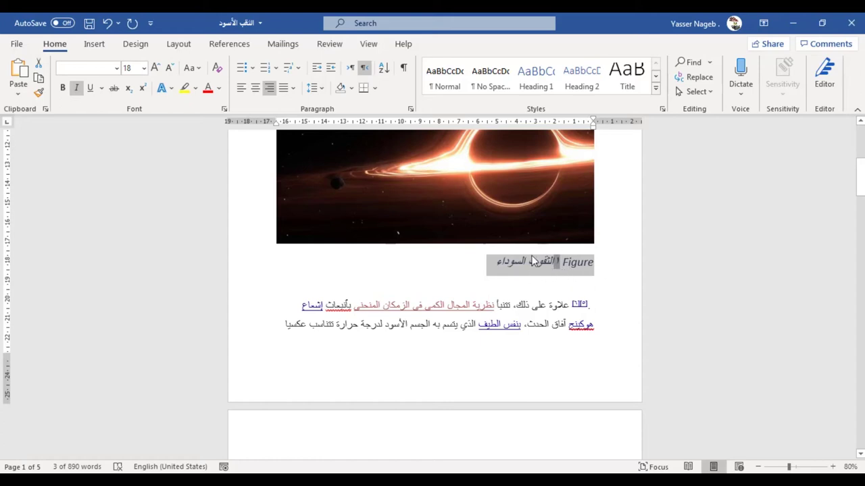
# Step: Change the figure caption numbering format to i, ii, iii
pyautogui.click(232, 44)
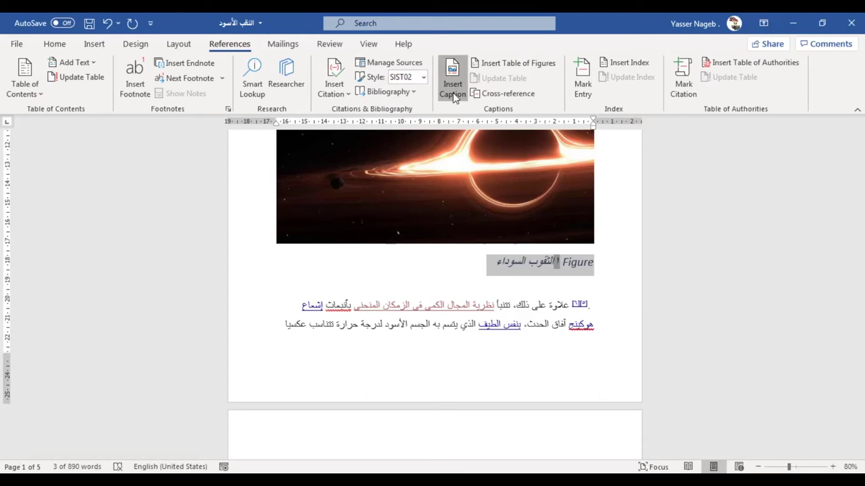
pyautogui.click(453, 89)
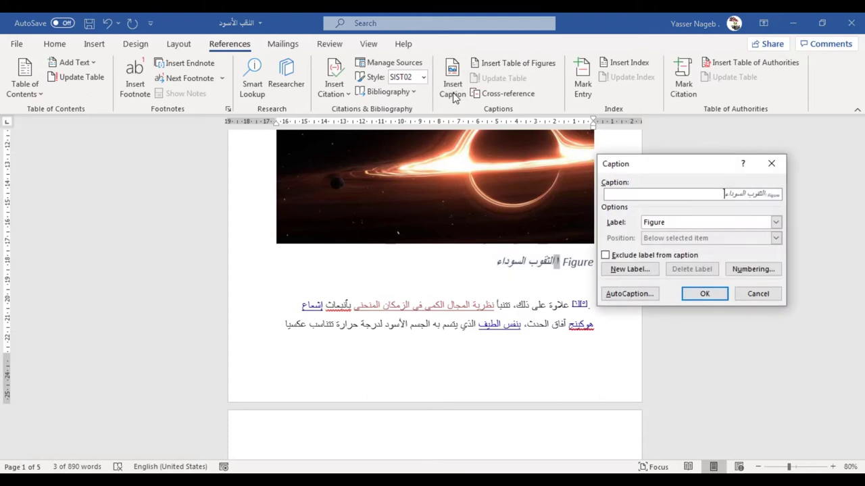
pyautogui.click(754, 270)
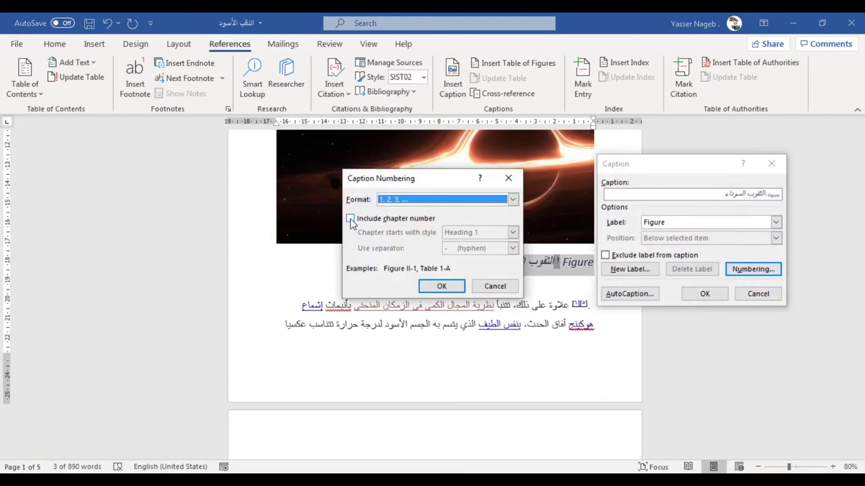
pyautogui.click(447, 199)
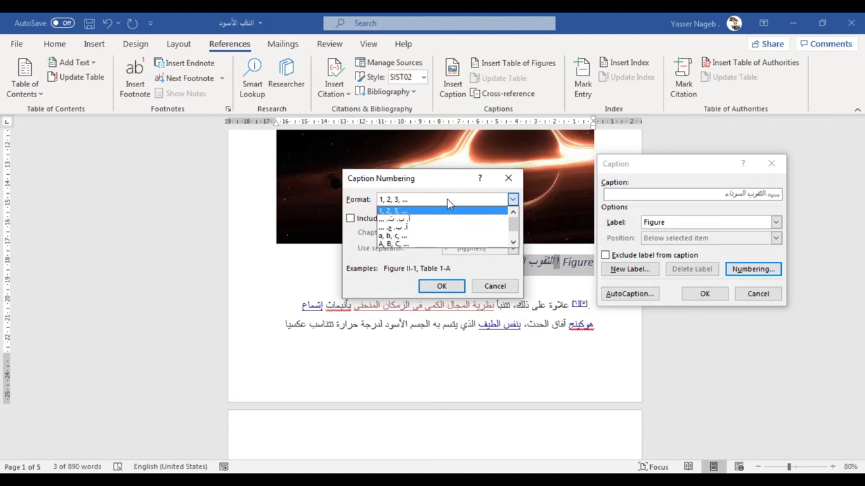
pyautogui.scroll(-2, 515, 225)
pyautogui.click(425, 235)
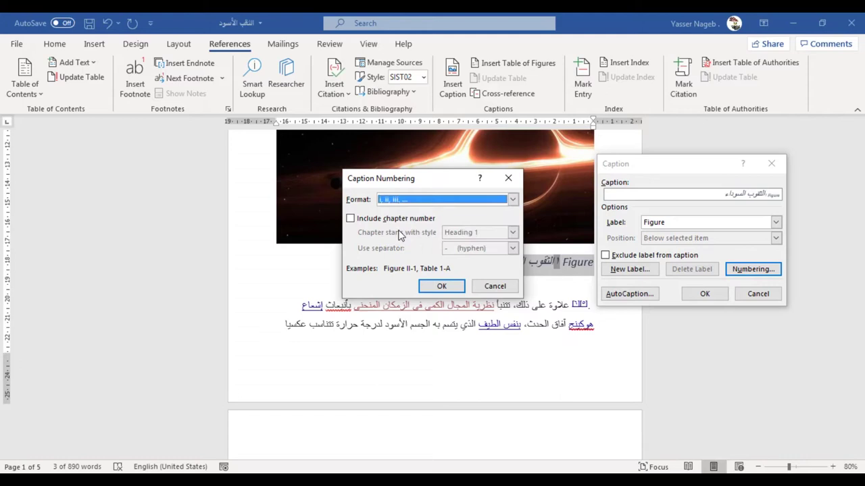
pyautogui.click(443, 286)
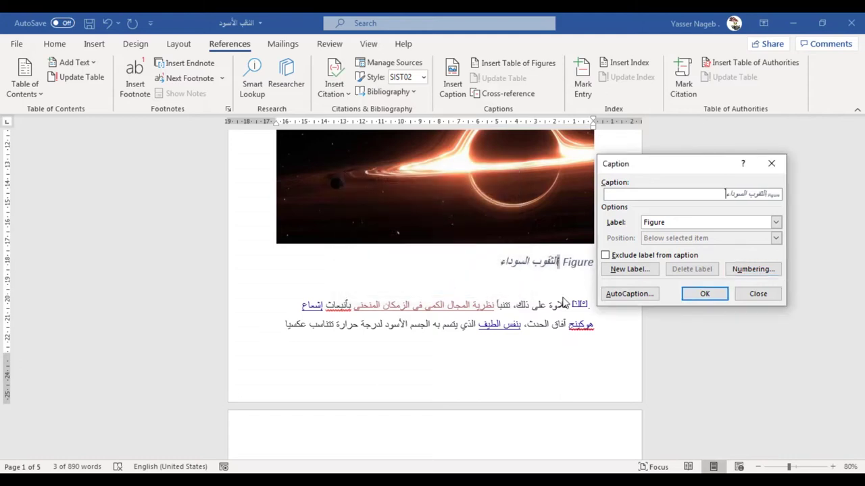
# Step: Insert the Figure caption with the title الثقوب السوداء beneath the image
pyautogui.click(534, 273)
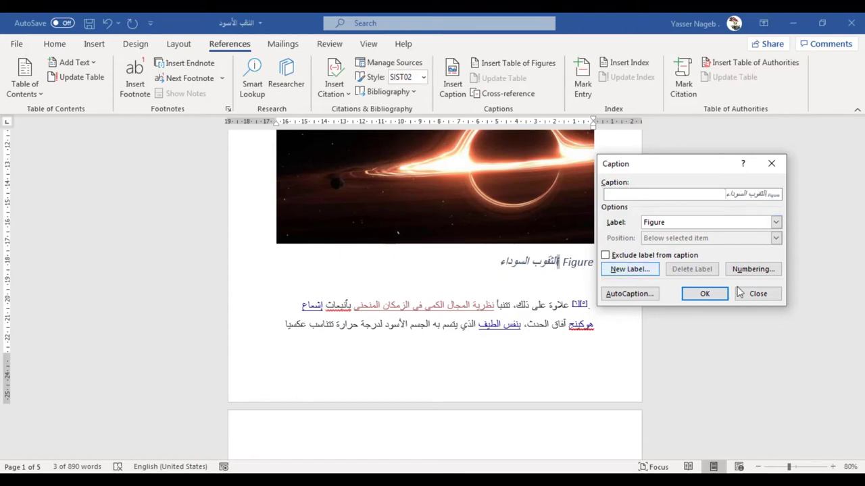
pyautogui.click(756, 299)
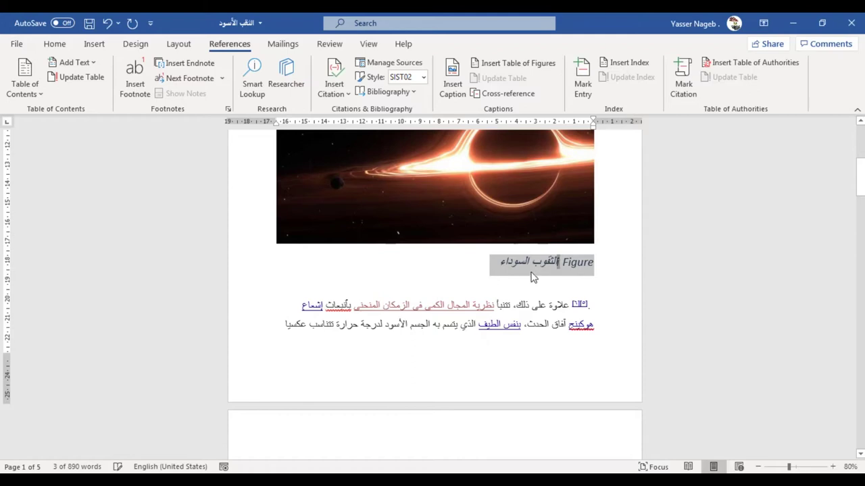
pyautogui.click(555, 263)
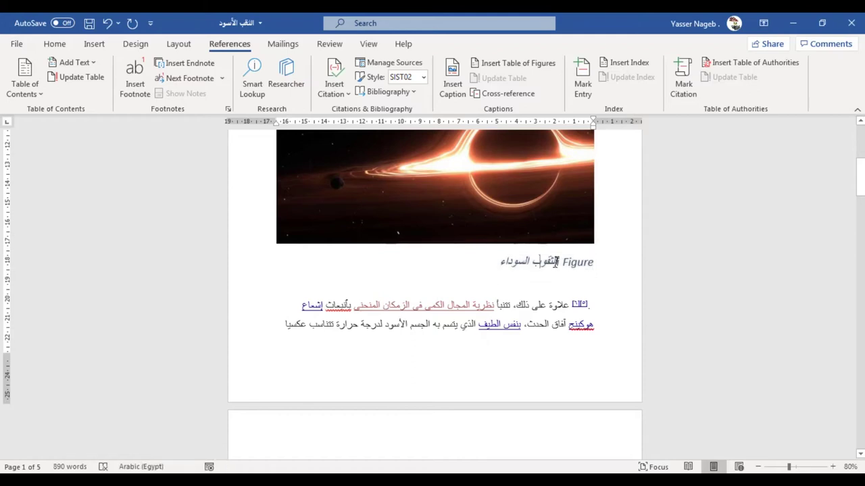
pyautogui.click(452, 84)
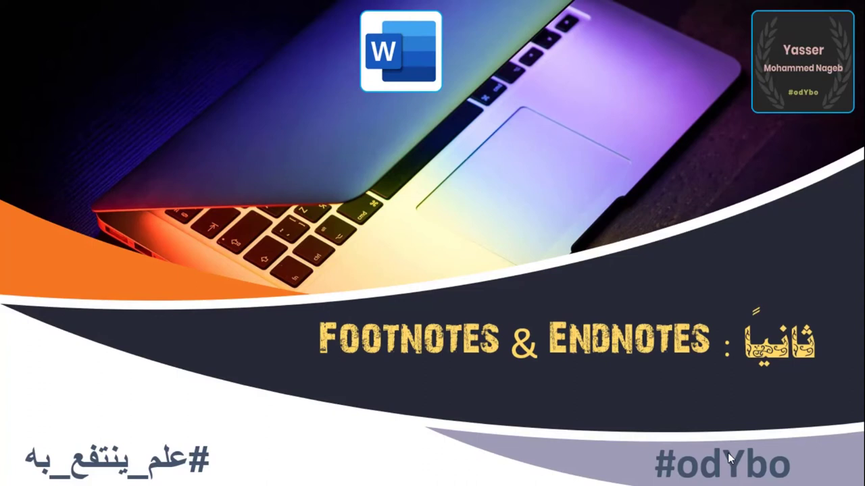
pyautogui.click(729, 458)
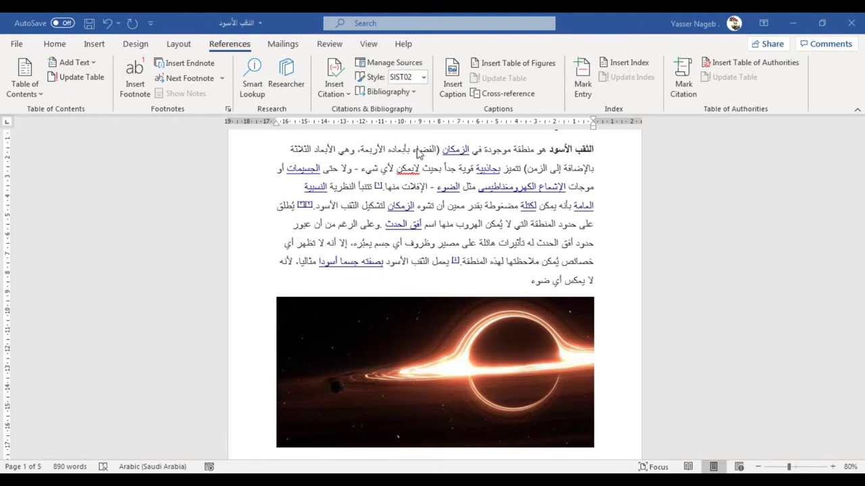
# Step: Add a footnote after بأبعاده الأربعة and type راجع الكتاب ص ٢٠ right-to-left in Arabic
pyautogui.moveTo(409, 150)
pyautogui.mouseDown()
pyautogui.moveTo(370, 150)
pyautogui.moveTo(379, 154)
pyautogui.mouseUp()
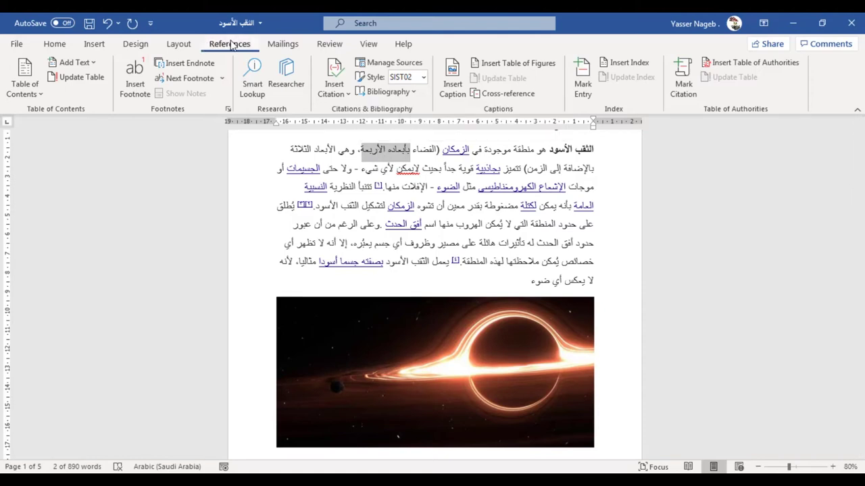
pyautogui.click(134, 98)
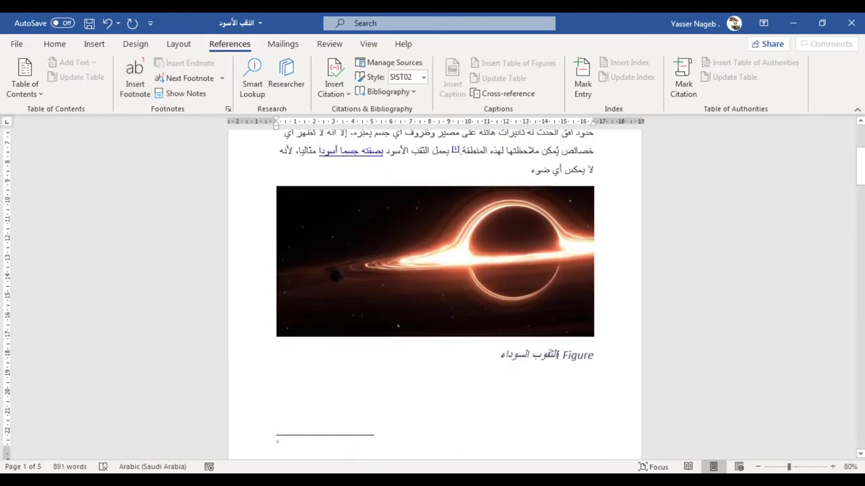
pyautogui.moveTo(862, 184); pyautogui.dragTo(862, 192)
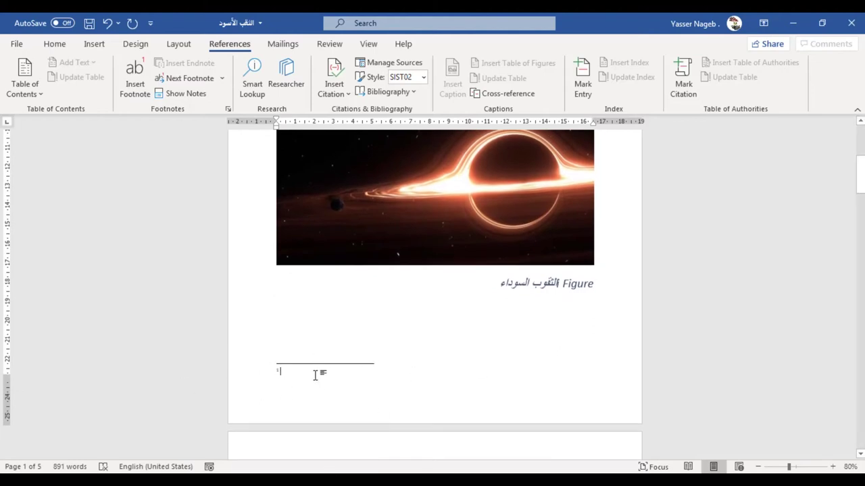
pyautogui.hotkey('ctrl', 'shift')
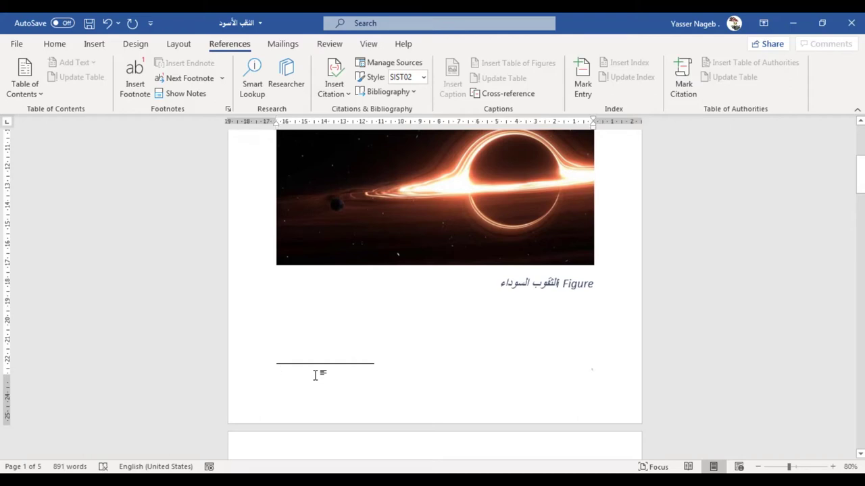
pyautogui.hotkey('alt', 'shift')
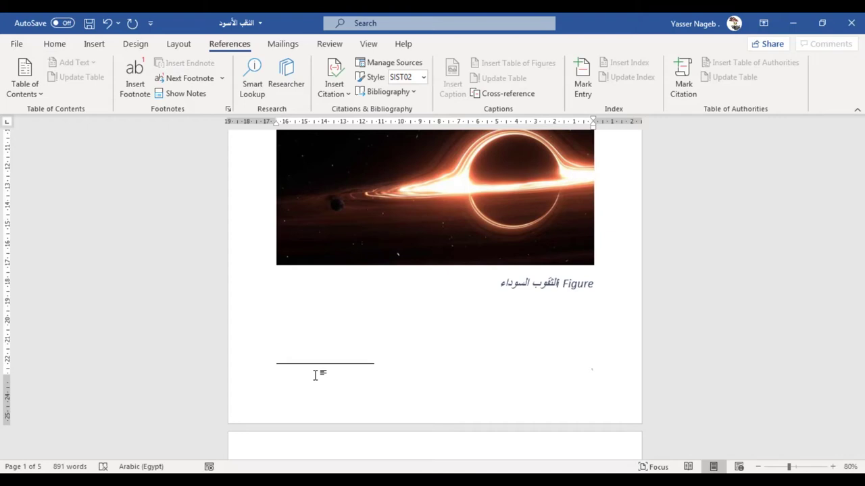
pyautogui.write('ال')
pyautogui.write('اجع')
pyautogui.write(' الكتاب ص')
pyautogui.write(' ٢٠')
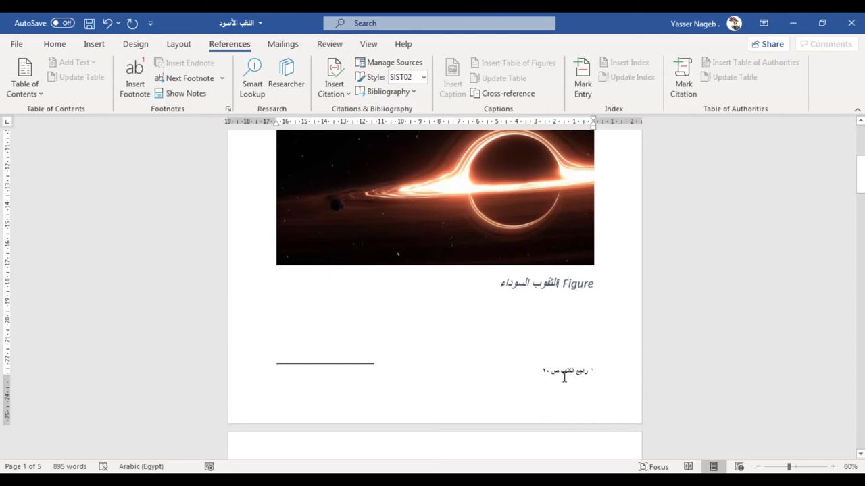
# Step: Review the footnote text, then return to its mark in the first paragraph
pyautogui.scroll(5, 564, 377)
pyautogui.scroll(-10, 502, 256)
pyautogui.scroll(3, 507, 256)
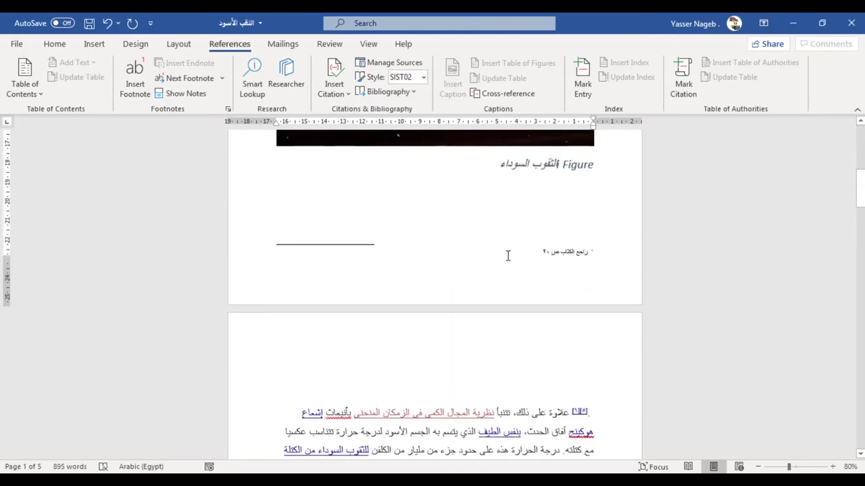
pyautogui.scroll(3, 552, 300)
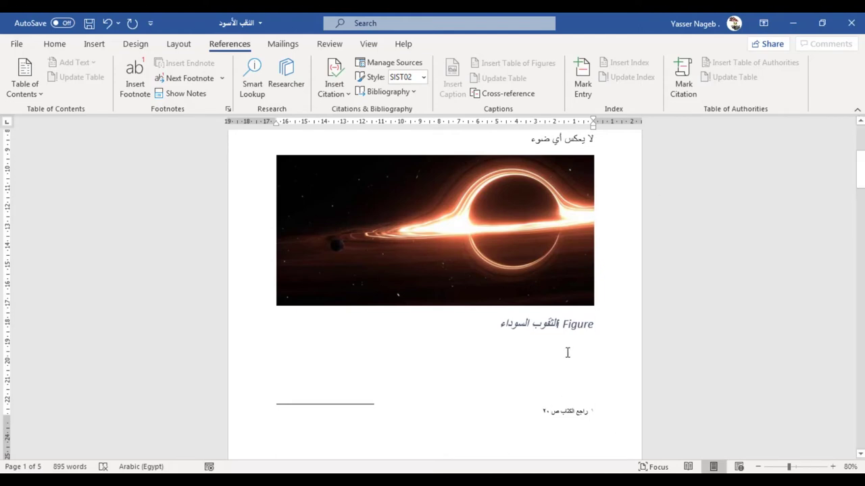
pyautogui.click(567, 407)
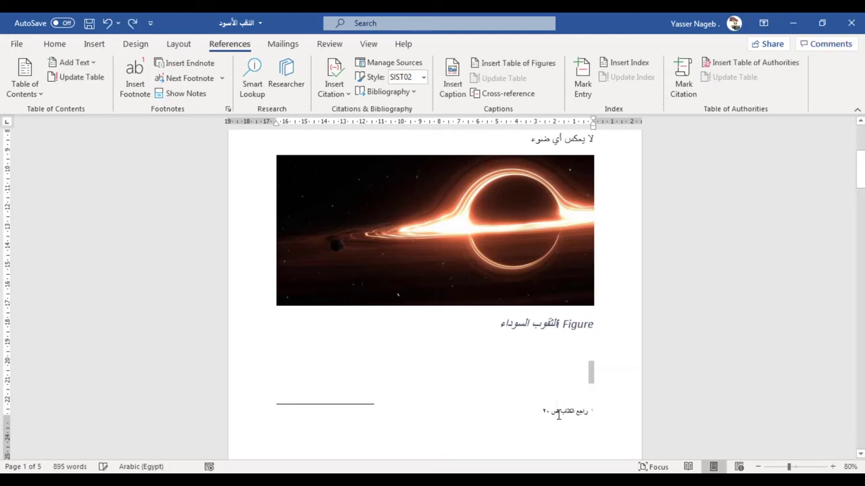
pyautogui.tripleClick(558, 414)
pyautogui.scroll(5, 557, 414)
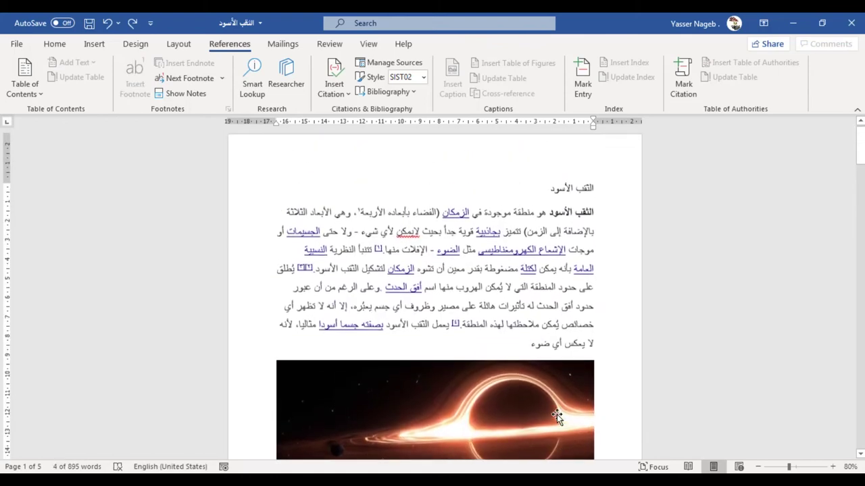
pyautogui.click(357, 212)
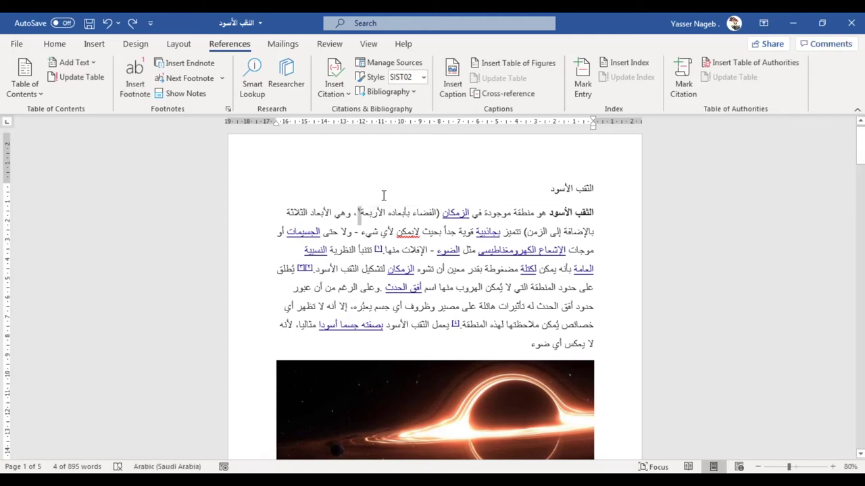
pyautogui.moveTo(363, 211)
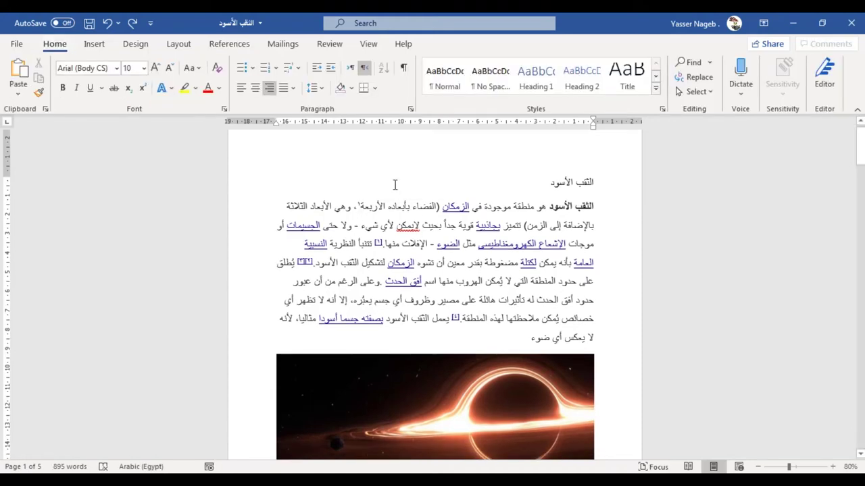
pyautogui.click(240, 48)
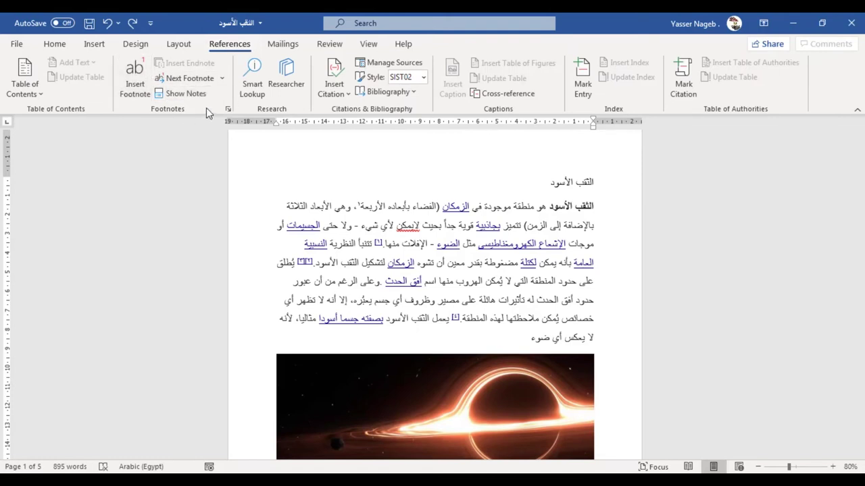
pyautogui.click(228, 110)
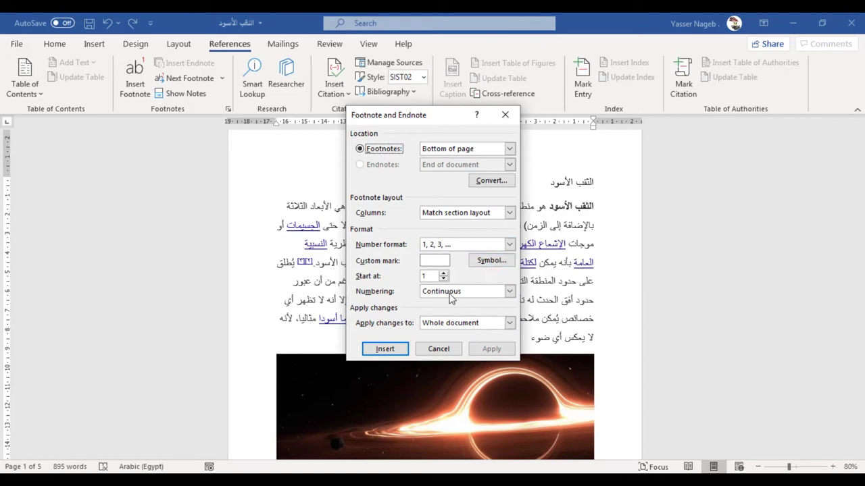
pyautogui.click(450, 323)
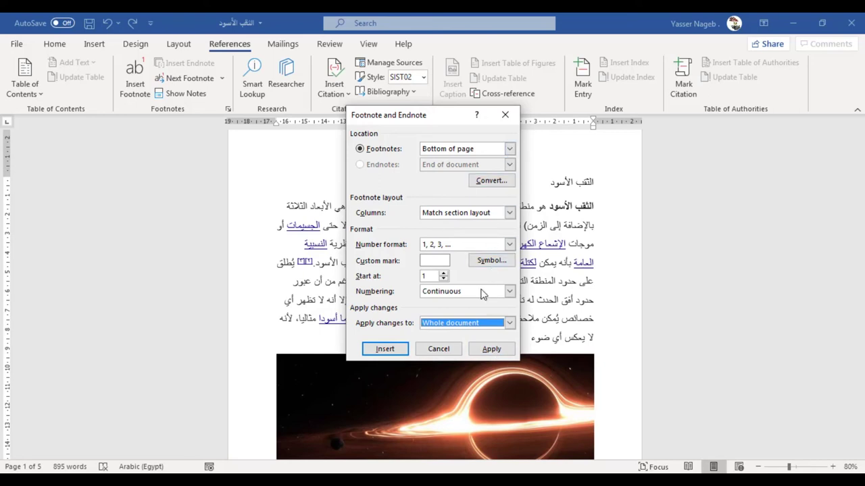
pyautogui.press('Return')
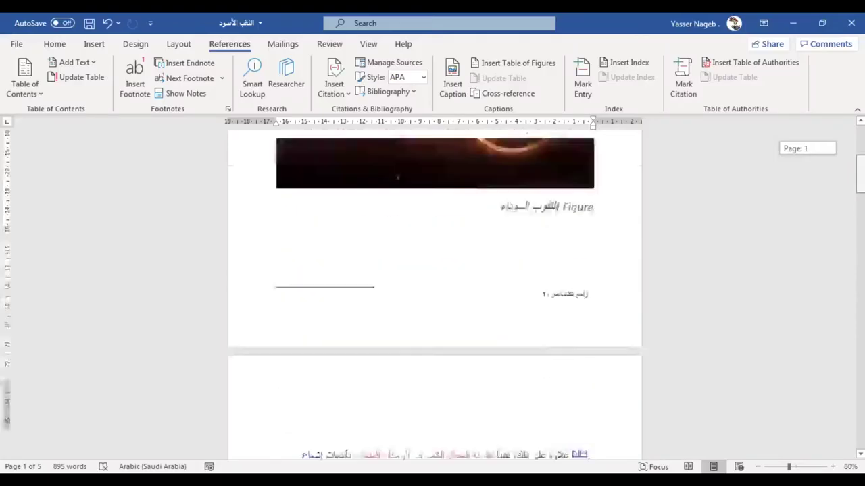
pyautogui.scroll(5, 433, 270)
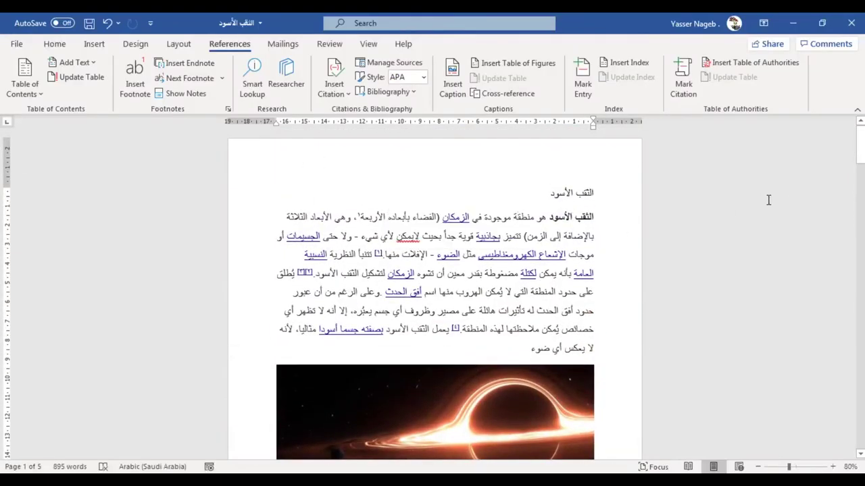
pyautogui.moveTo(860, 145); pyautogui.dragTo(860, 378)
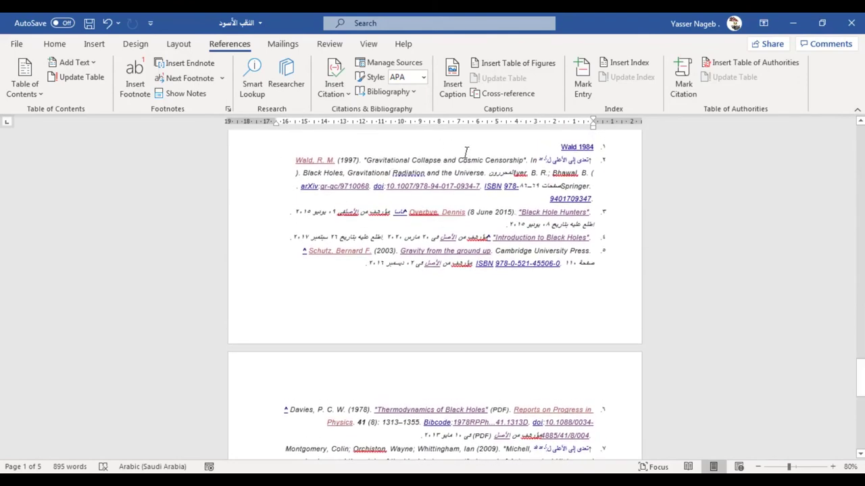
pyautogui.click(424, 80)
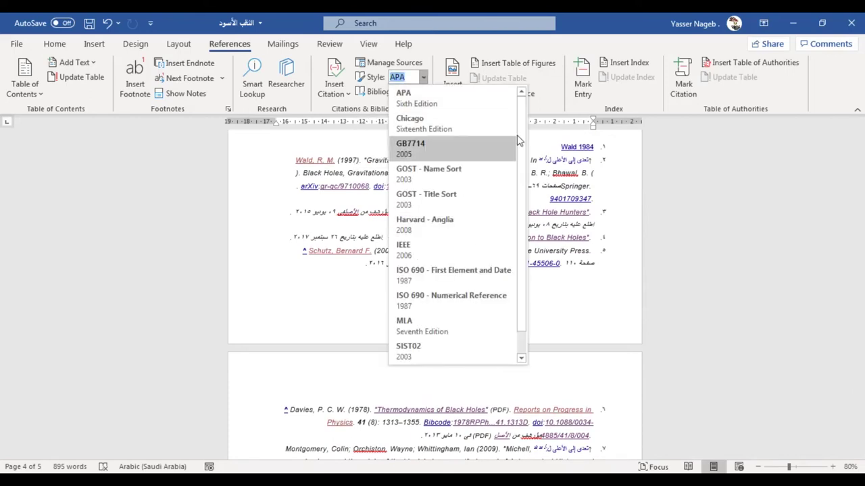
pyautogui.scroll(-1, 524, 169)
pyautogui.scroll(1, 476, 241)
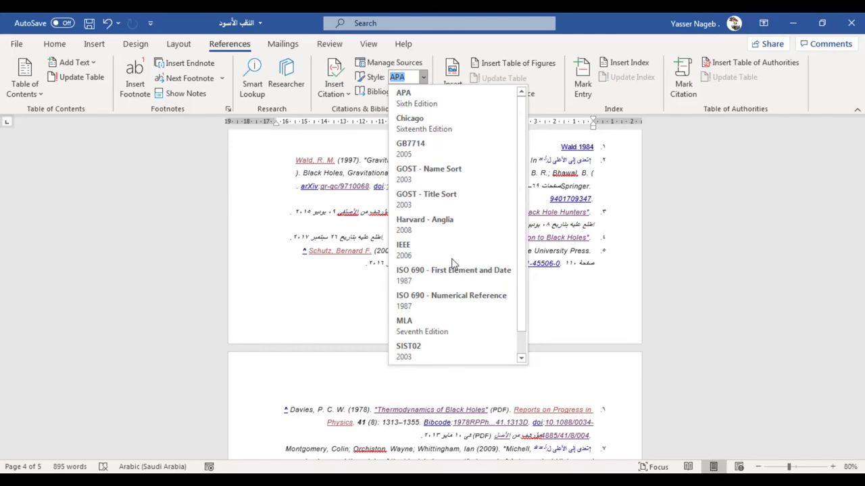
pyautogui.click(442, 108)
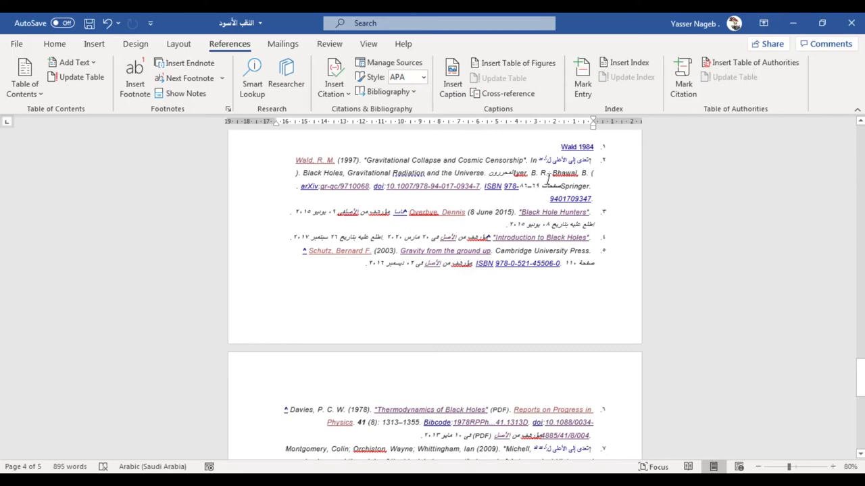
pyautogui.scroll(3, 541, 177)
pyautogui.moveTo(860, 351); pyautogui.dragTo(860, 129)
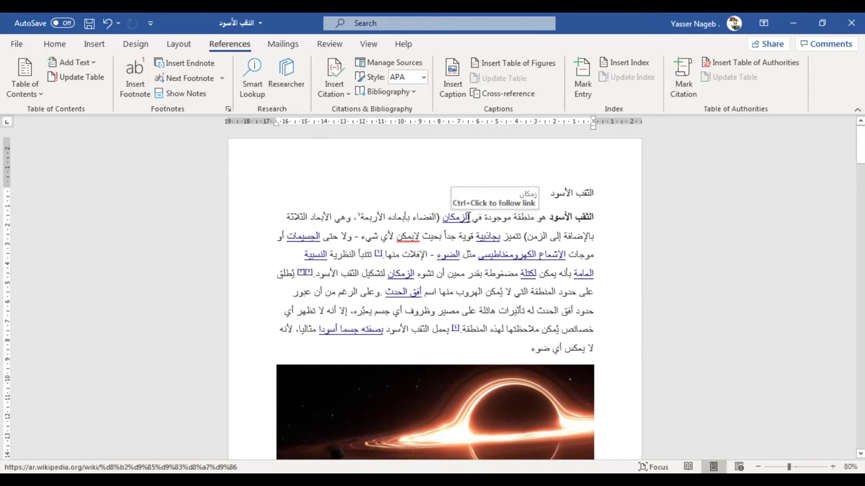
pyautogui.moveTo(597, 218); pyautogui.dragTo(547, 218)
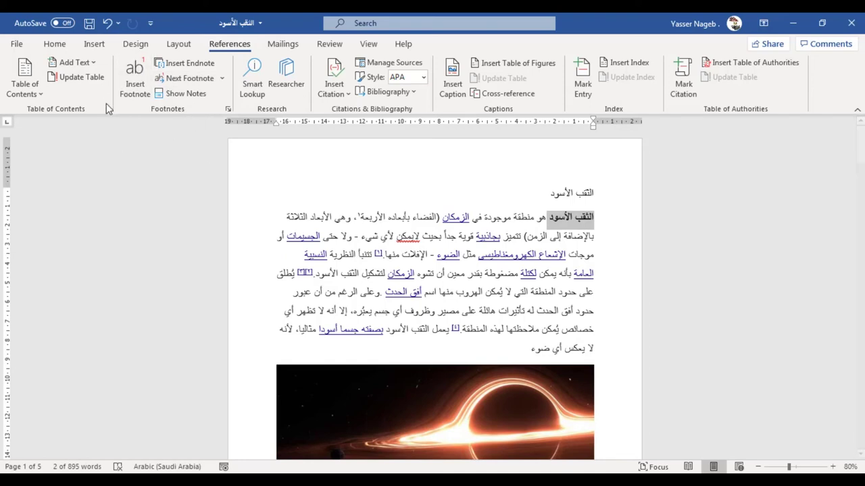
# Step: Insert an endnote and type مرجع ١ into it with the Arabic keyboard
pyautogui.click(177, 64)
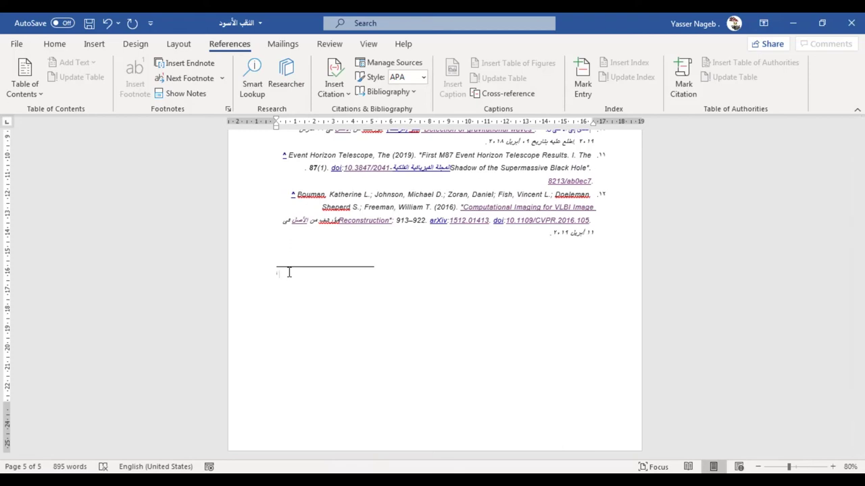
pyautogui.hotkey('alt', 'shift')
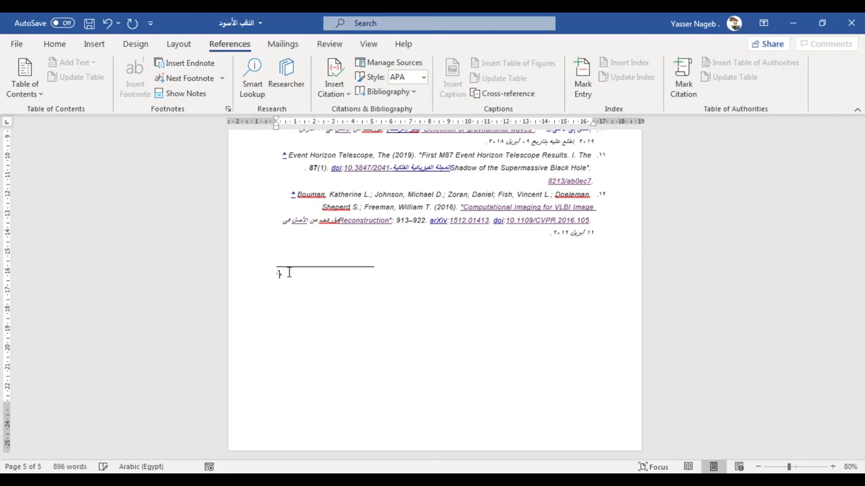
pyautogui.write('جع ١')
pyautogui.scroll(15, 542, 359)
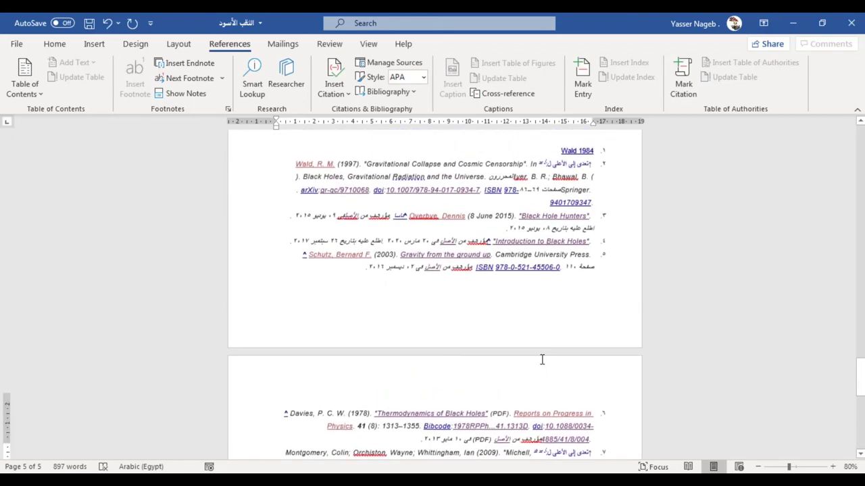
# Step: Keep endnotes at End of document, set number format 1, 2, 3, and apply it
pyautogui.moveTo(860, 358); pyautogui.dragTo(860, 145)
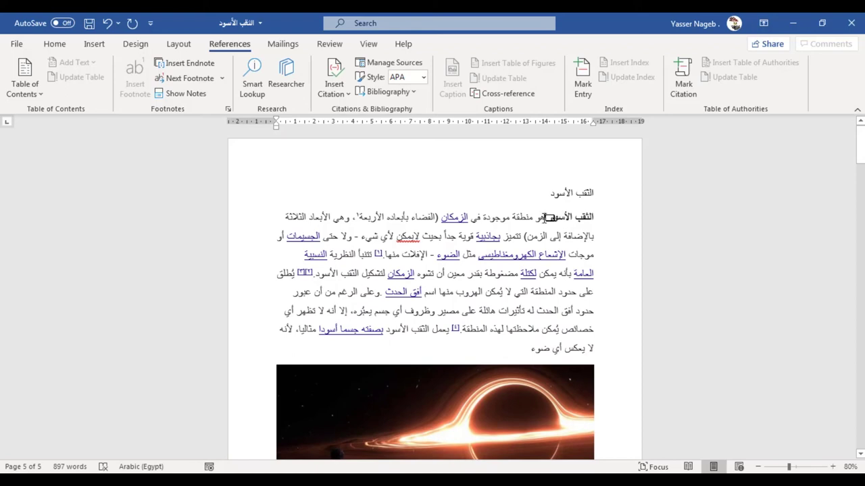
pyautogui.click(570, 227)
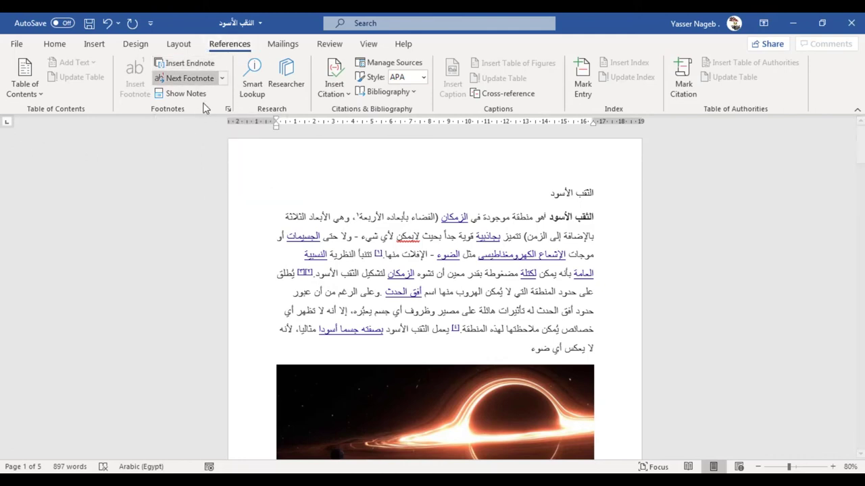
pyautogui.click(228, 109)
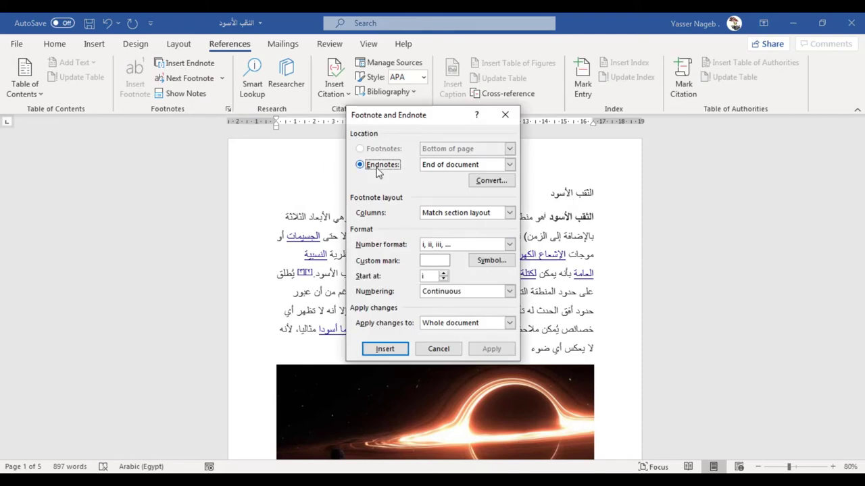
pyautogui.click(424, 166)
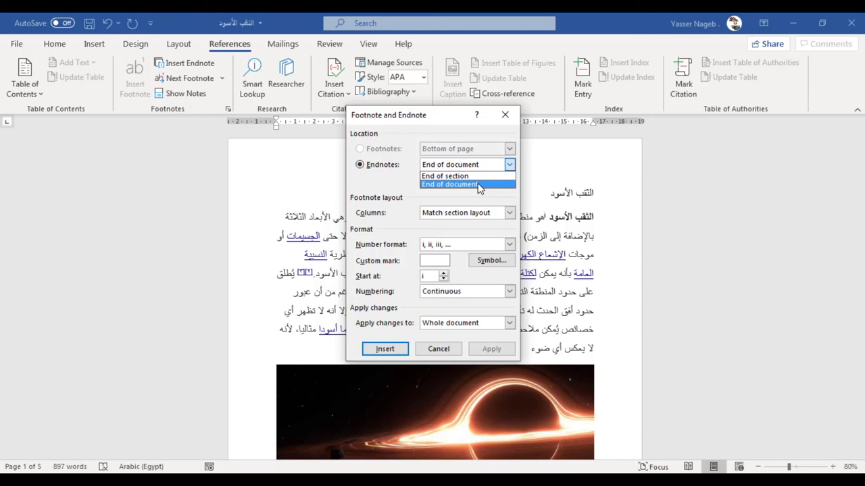
pyautogui.click(392, 185)
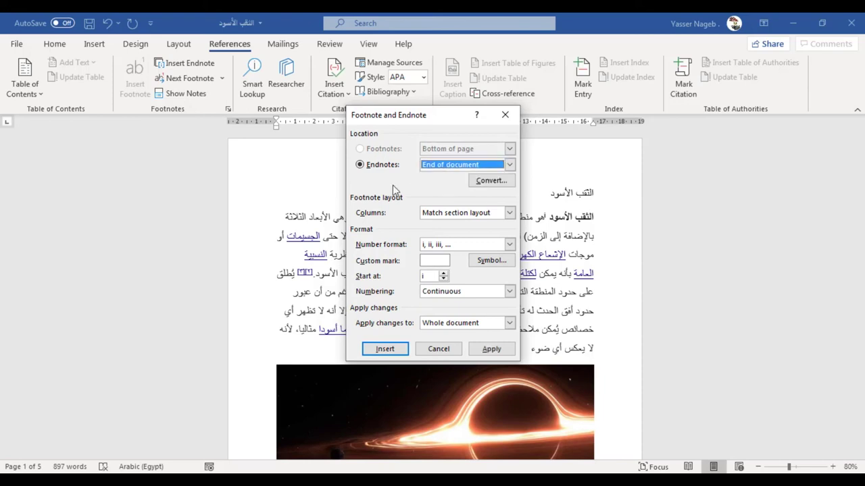
pyautogui.click(508, 245)
pyautogui.click(470, 257)
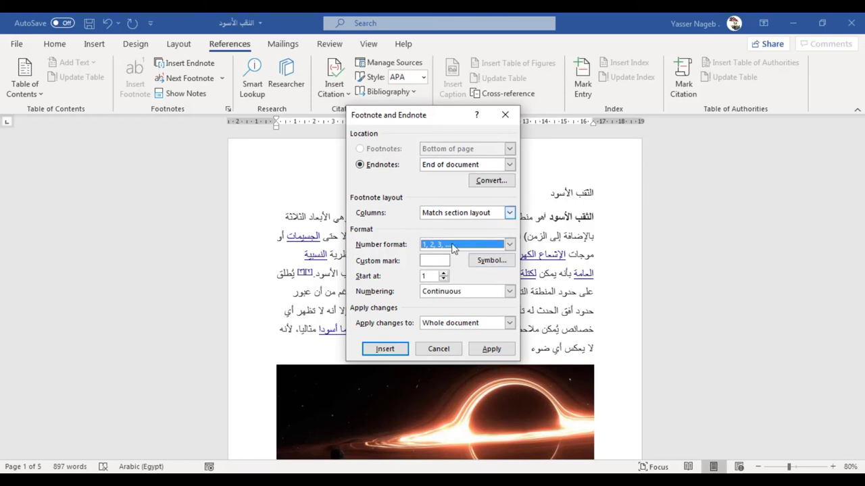
pyautogui.click(493, 350)
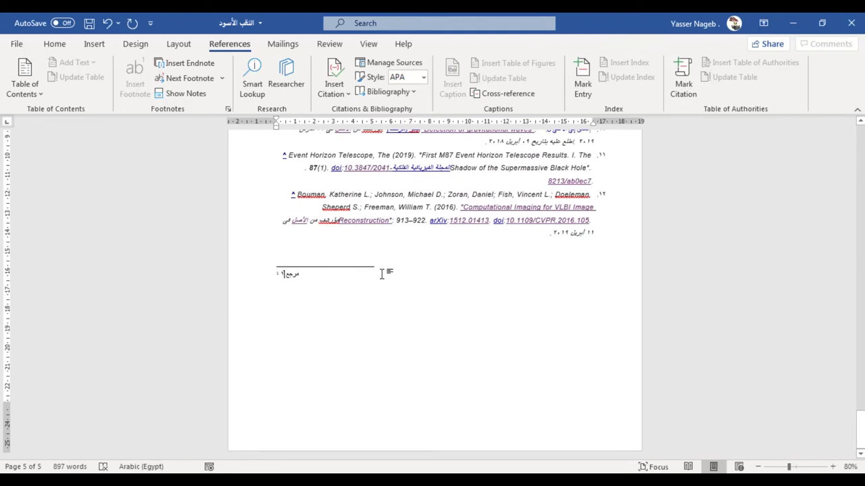
# Step: Scroll back to page 1 and place the caret in the footnote راجع الكتاب ص ٢٠
pyautogui.scroll(5, 381, 273)
pyautogui.scroll(5, 381, 273)
pyautogui.scroll(5, 382, 273)
pyautogui.scroll(5, 382, 273)
pyautogui.scroll(5, 383, 273)
pyautogui.scroll(5, 383, 273)
pyautogui.scroll(5, 382, 273)
pyautogui.scroll(5, 382, 272)
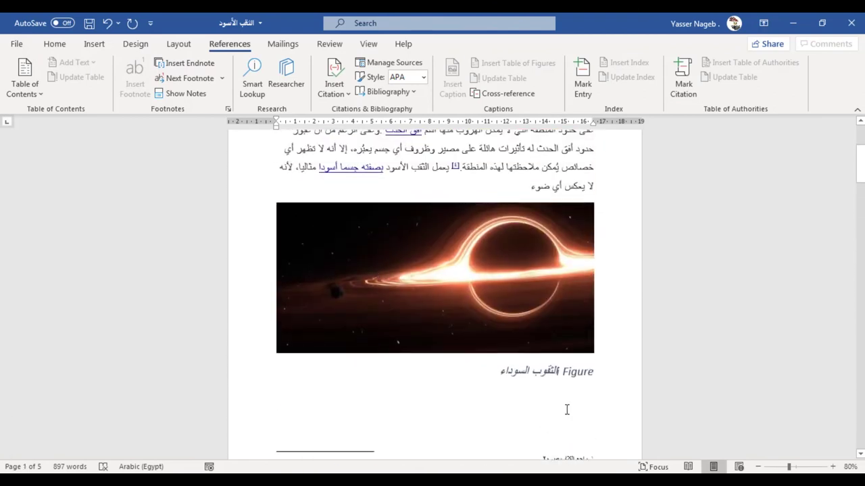
pyautogui.moveTo(861, 165); pyautogui.dragTo(860, 182)
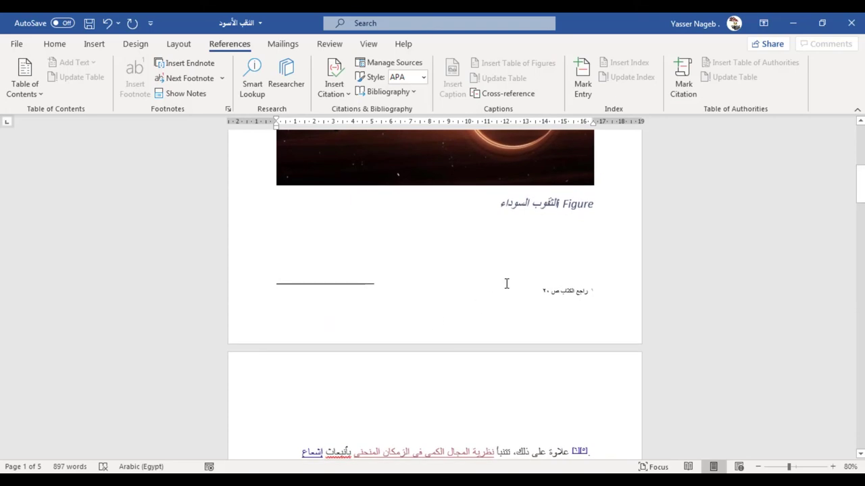
pyautogui.click(546, 286)
pyautogui.click(555, 292)
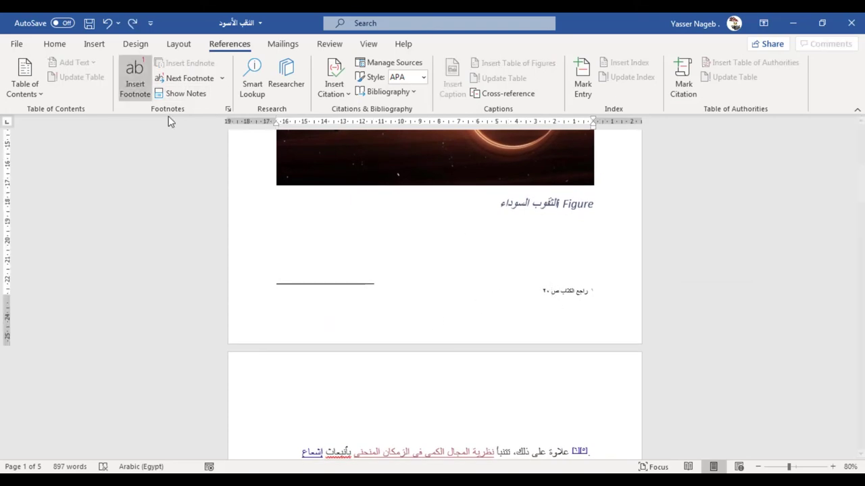
# Step: Convert all footnotes to endnotes from the Footnote and Endnote dialog
pyautogui.click(229, 109)
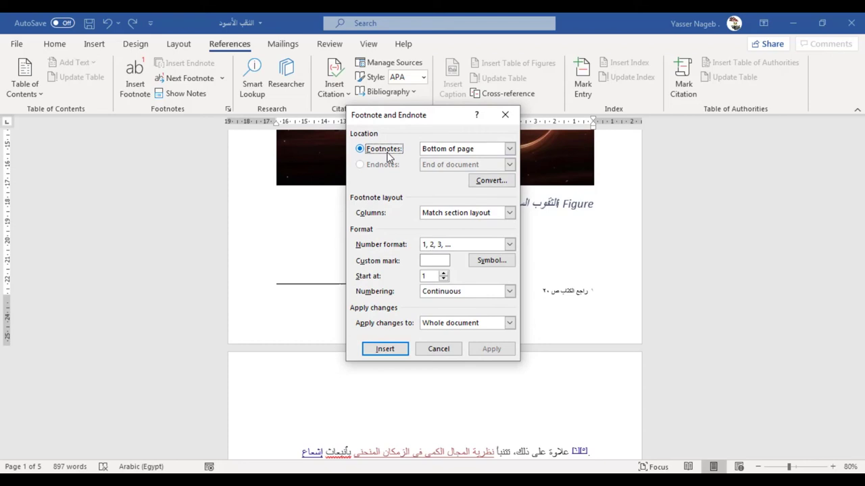
pyautogui.click(491, 180)
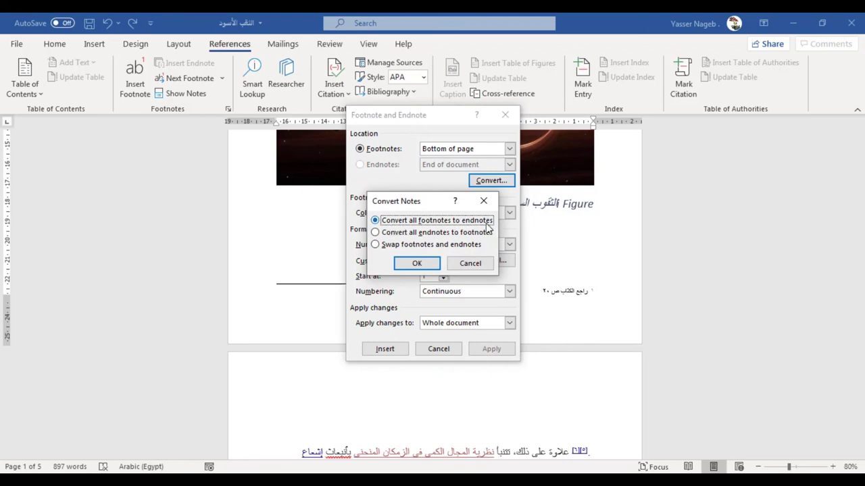
pyautogui.click(420, 267)
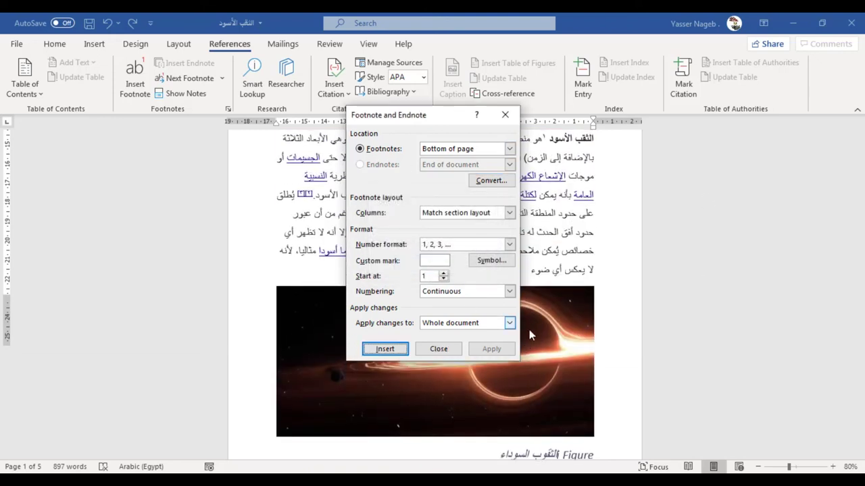
pyautogui.click(439, 349)
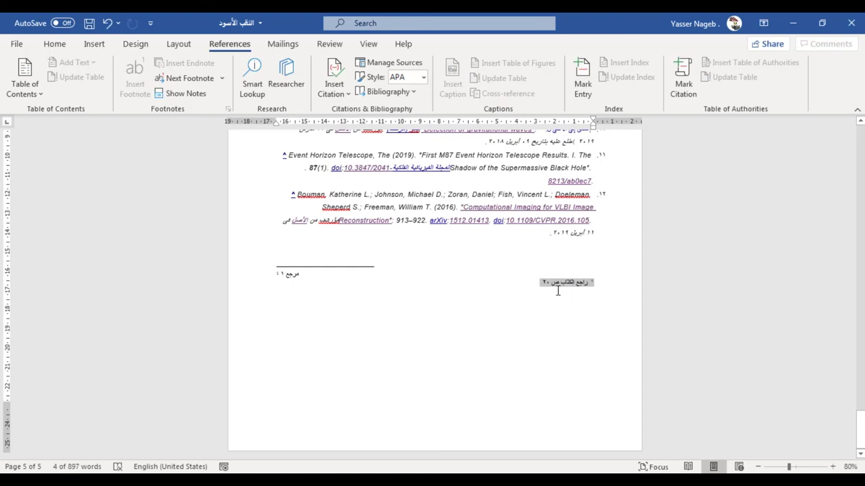
# Step: Select the endnote word مرجع and convert all endnotes to footnotes in the Footnote and Endnote dialog
pyautogui.doubleClick(294, 275)
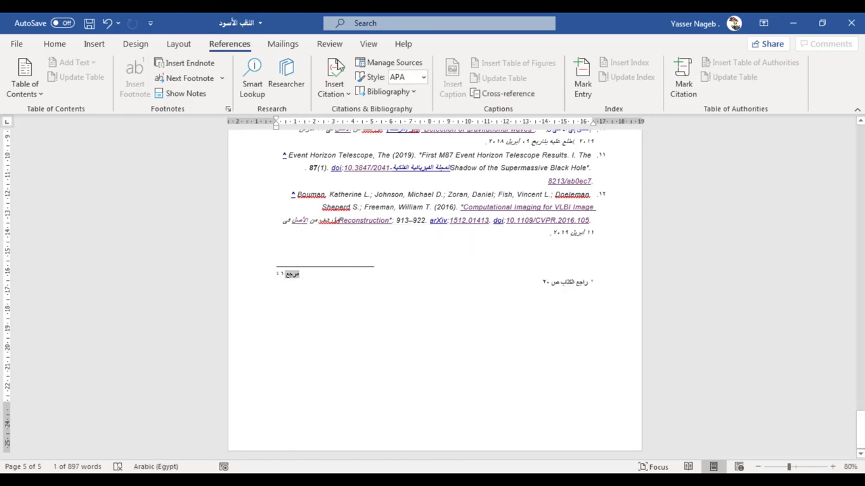
pyautogui.click(227, 111)
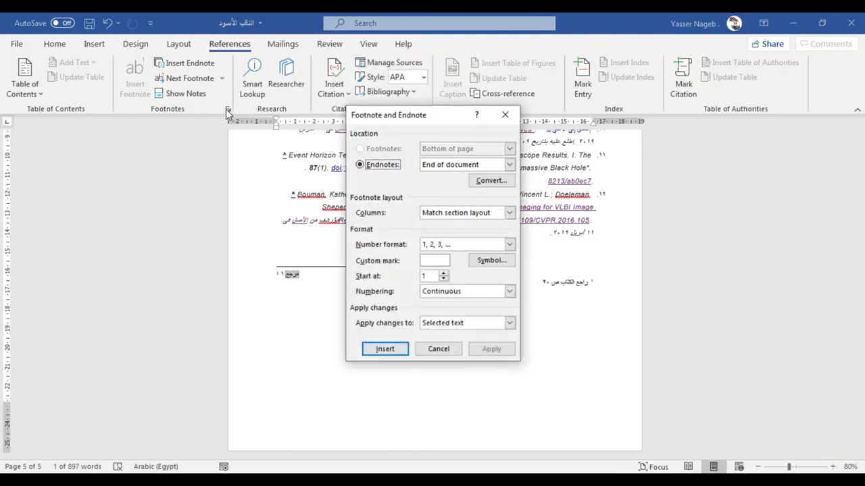
pyautogui.click(394, 170)
pyautogui.click(496, 182)
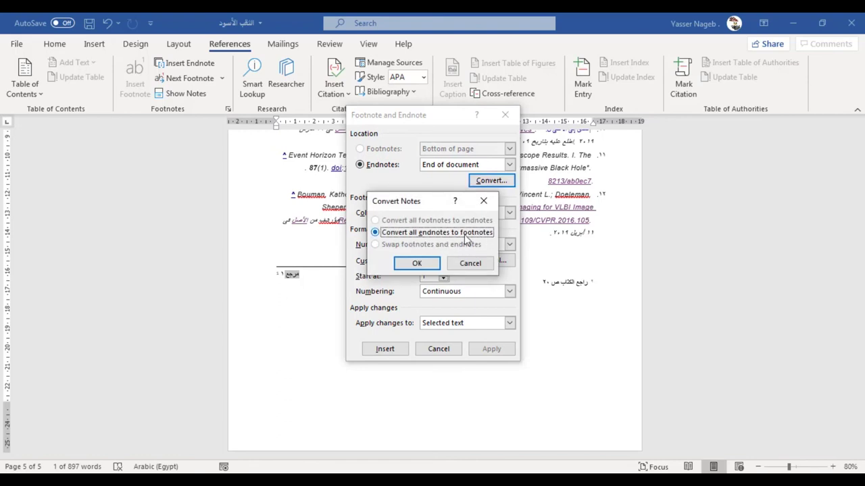
pyautogui.click(432, 264)
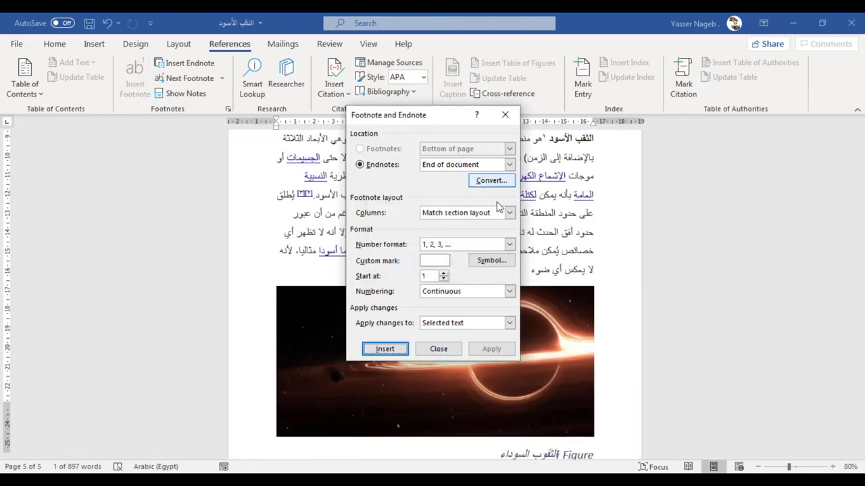
pyautogui.click(440, 350)
pyautogui.scroll(-1, 465, 332)
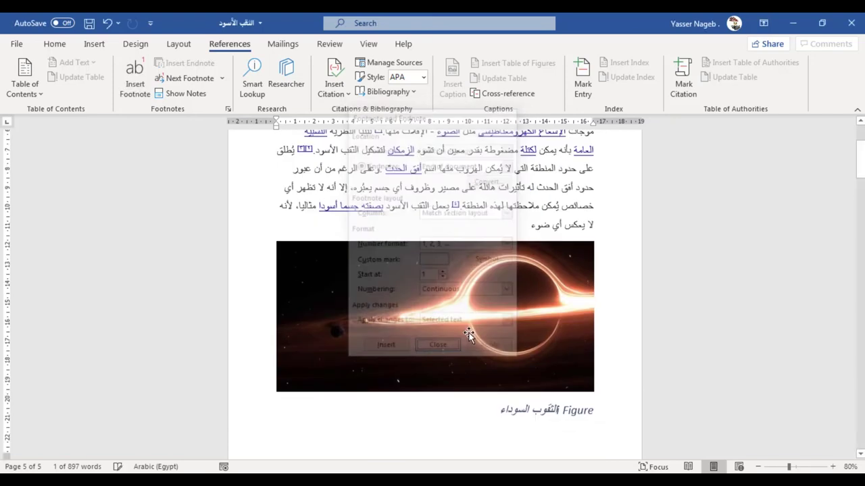
pyautogui.scroll(-1, 510, 298)
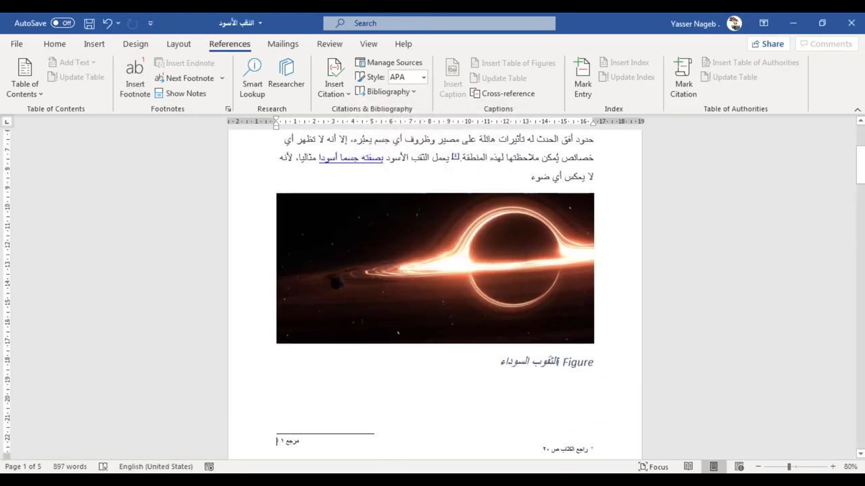
pyautogui.moveTo(862, 184); pyautogui.dragTo(860, 430)
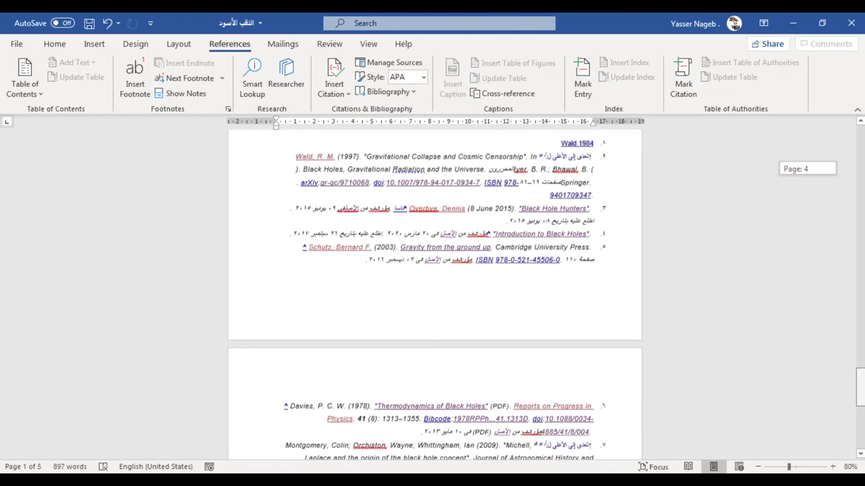
pyautogui.scroll(1, 479, 325)
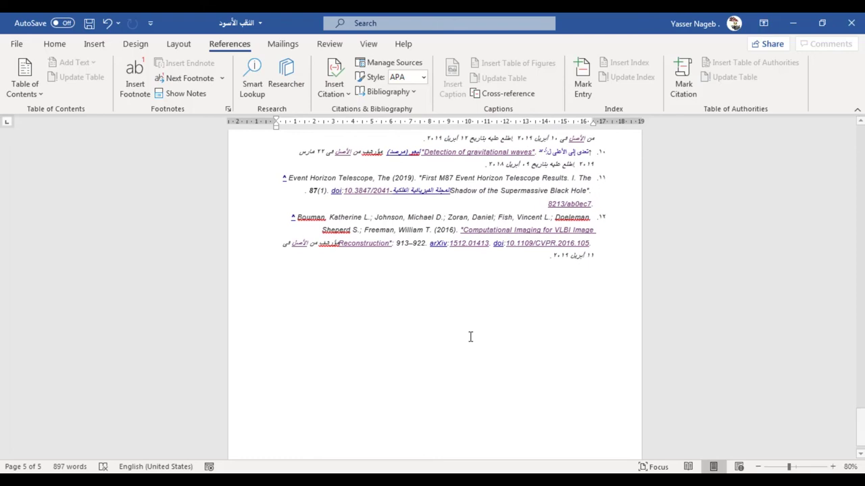
pyautogui.hotkey('ctrl', 'Home')
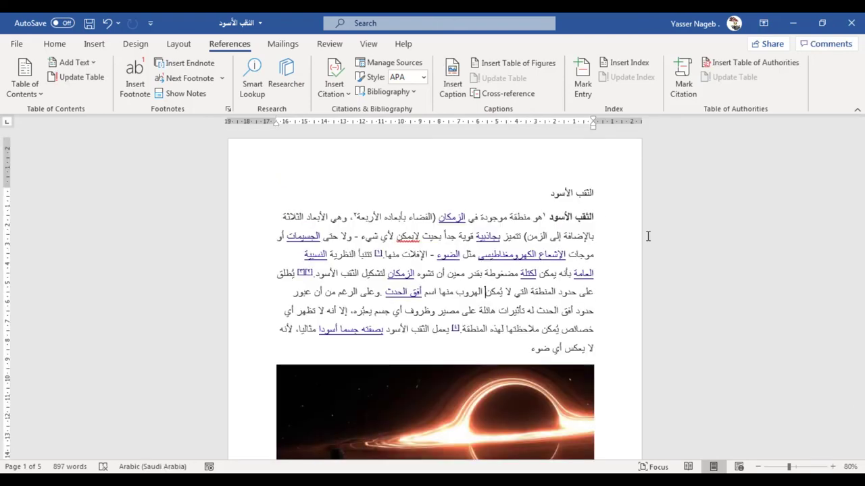